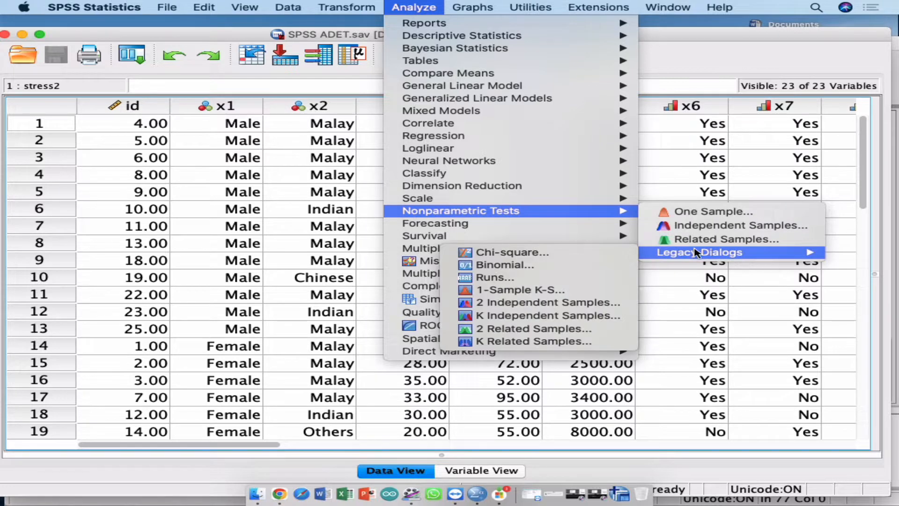
# Open the legacy test for K independent samples and add stress as the test variable
pyautogui.click(572, 317)
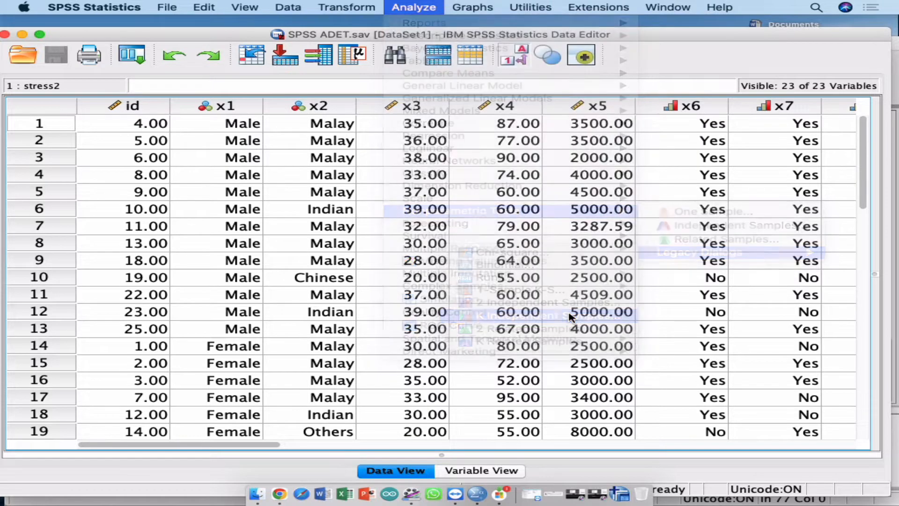
pyautogui.scroll(-5, 300, 236)
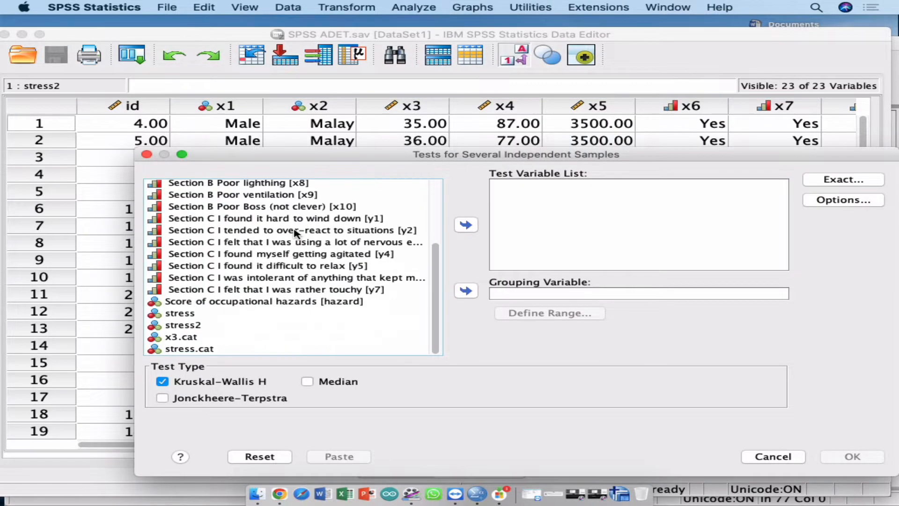
pyautogui.click(234, 314)
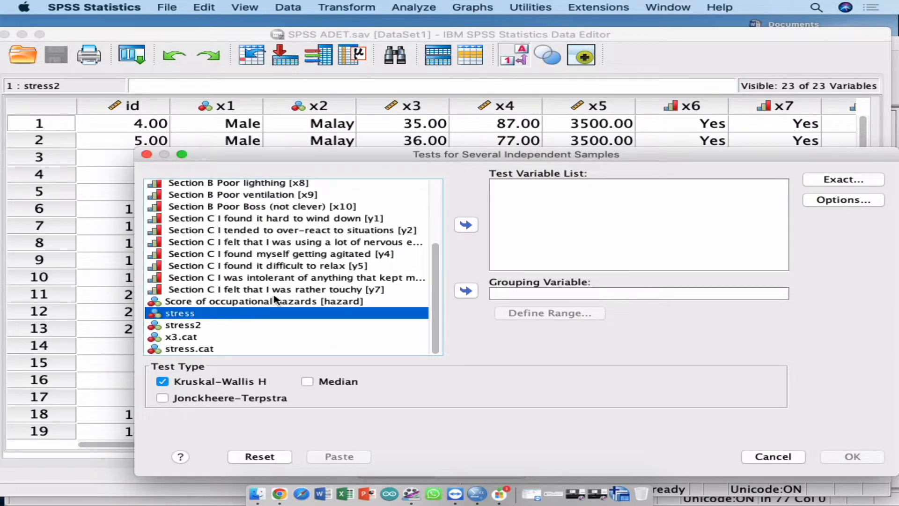
pyautogui.click(466, 225)
# Set Bangsa [x2] as the grouping variable for the Kruskal-Wallis test
pyautogui.scroll(5, 300, 271)
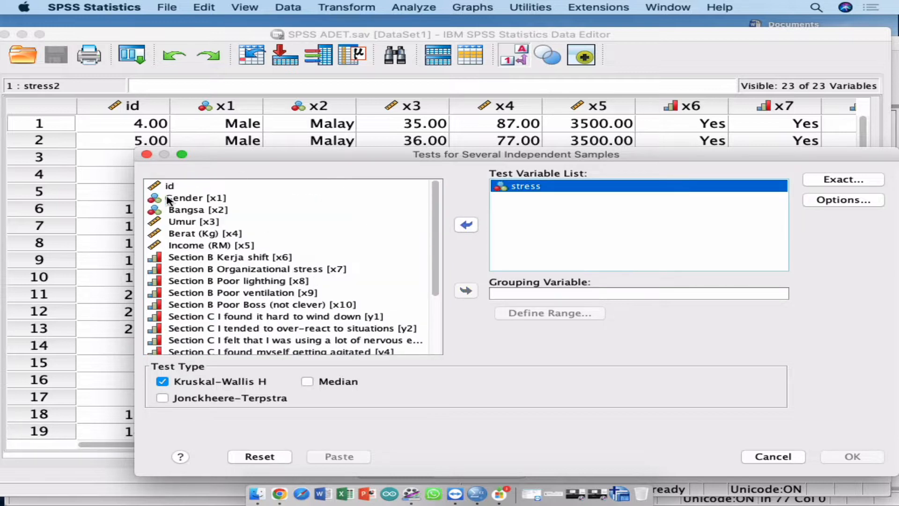
pyautogui.click(206, 199)
pyautogui.click(209, 212)
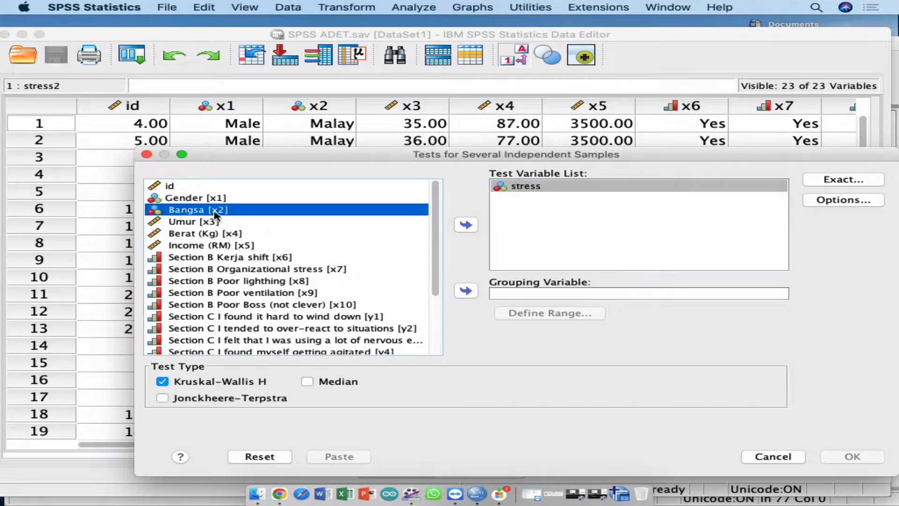
pyautogui.click(466, 291)
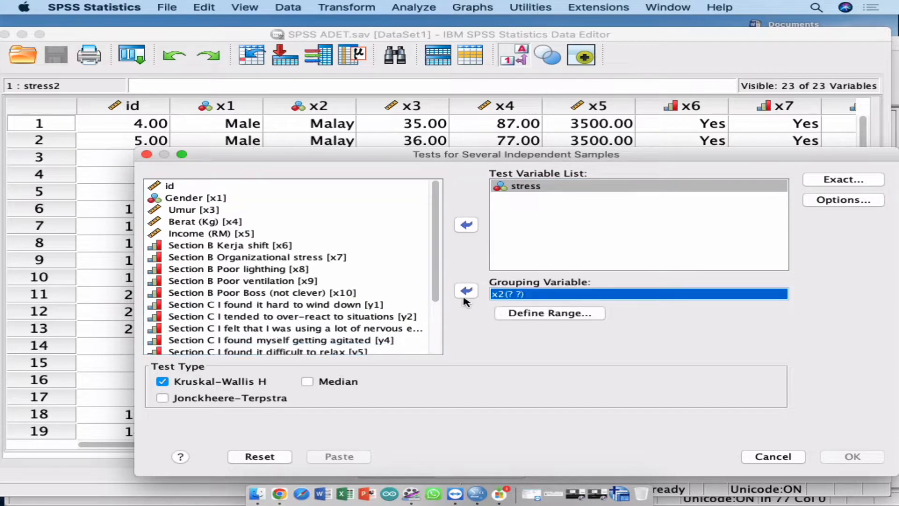
# Define the grouping variable's range with a minimum of 1 and a maximum of 4
pyautogui.click(547, 321)
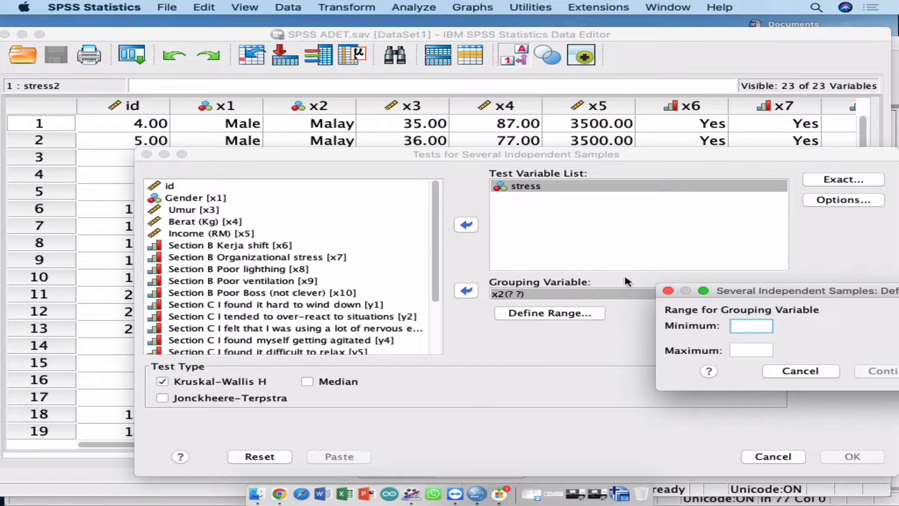
pyautogui.moveTo(753, 294); pyautogui.dragTo(350, 219)
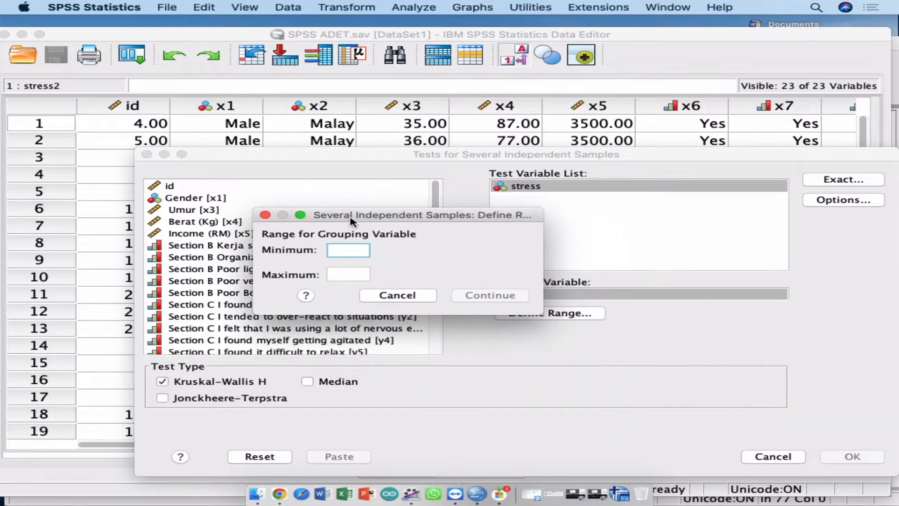
pyautogui.write('1')
pyautogui.click(361, 277)
pyautogui.write('4')
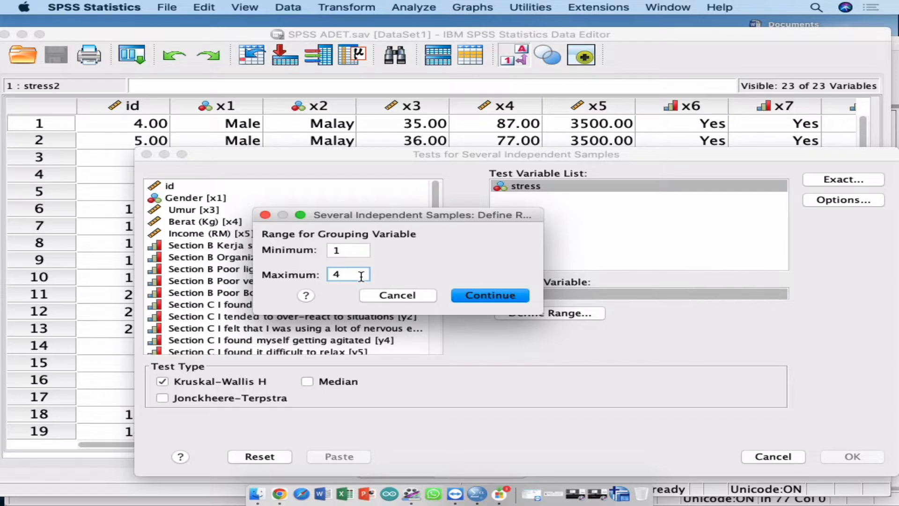
pyautogui.click(501, 294)
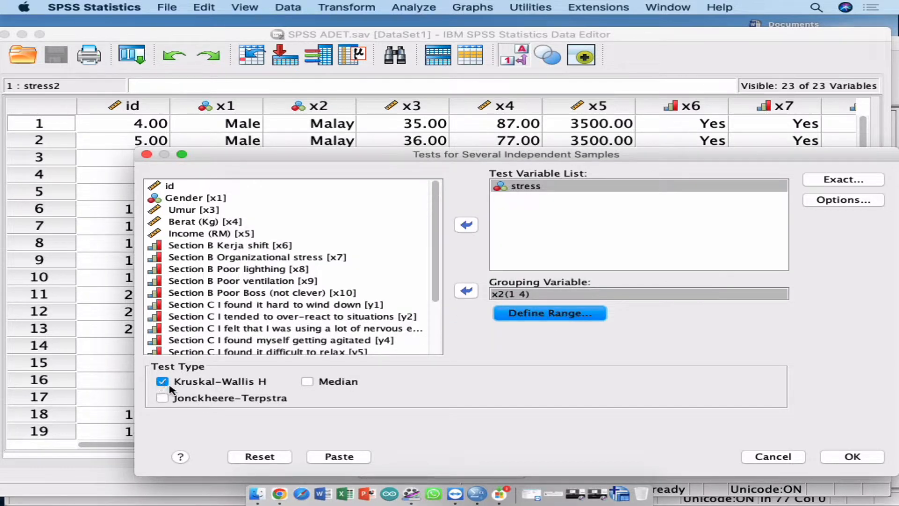
# Paste the Kruskal-Wallis test into ADET syntax.sps and run the pasted NPAR TESTS block
pyautogui.click(332, 456)
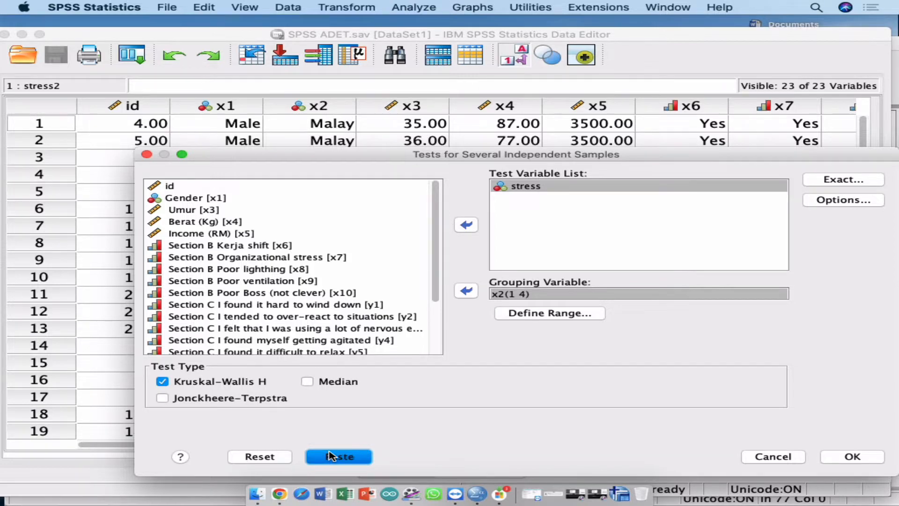
pyautogui.hotkey('ctrl', 'Up')
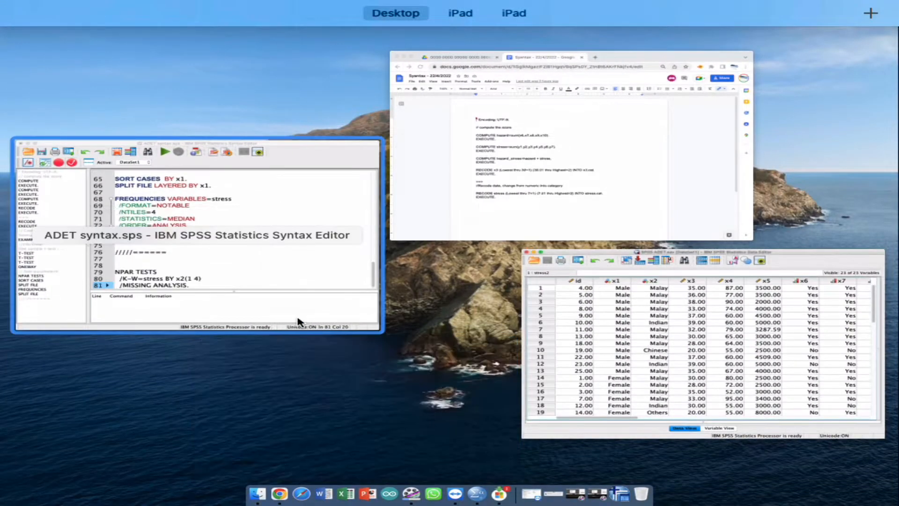
pyautogui.click(298, 323)
pyautogui.click(337, 347)
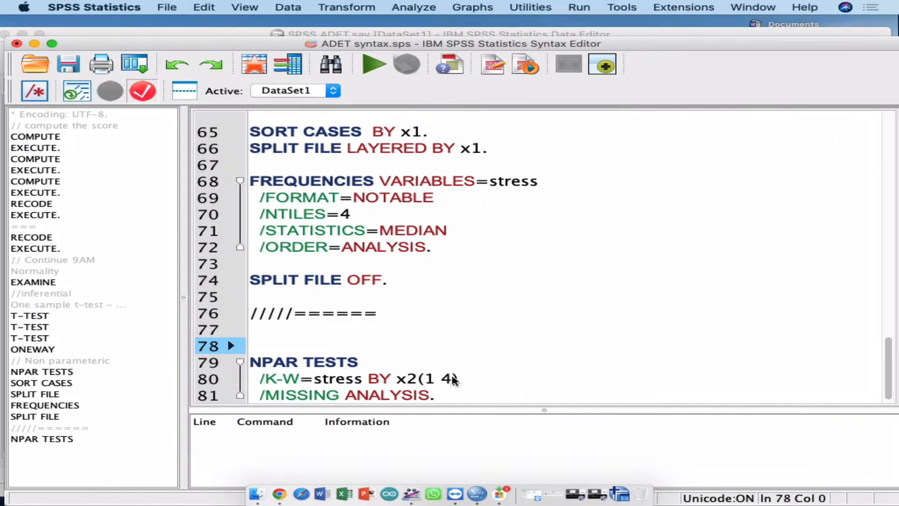
pyautogui.keyDown('shift'); pyautogui.click(476, 396); pyautogui.keyUp('shift')
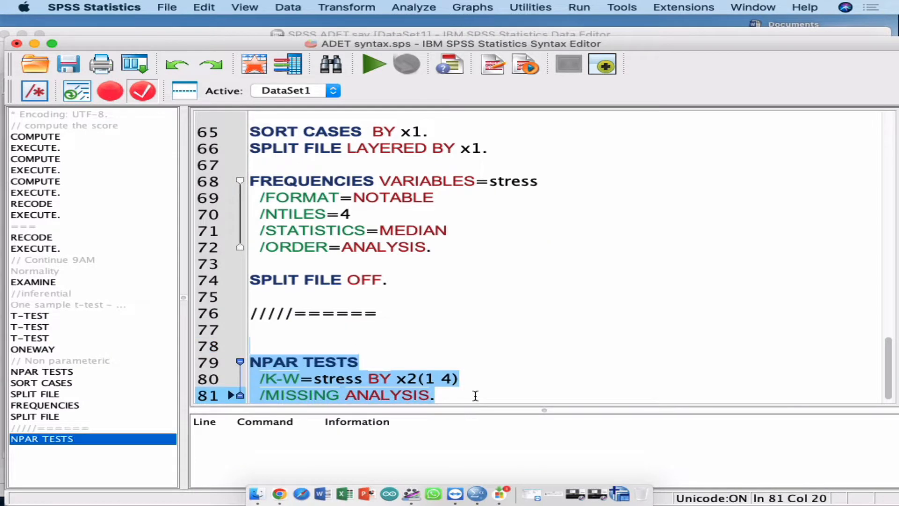
pyautogui.press('super+r')
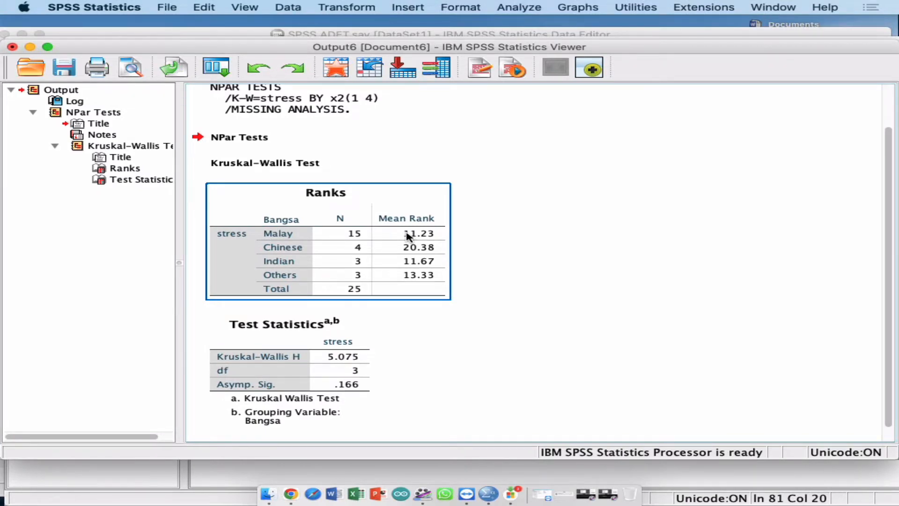
# Back in ADET syntax.sps, remove the extra blank line above the last NPAR TESTS block and add blank lines below it
pyautogui.hotkey('ctrl', 'Up')
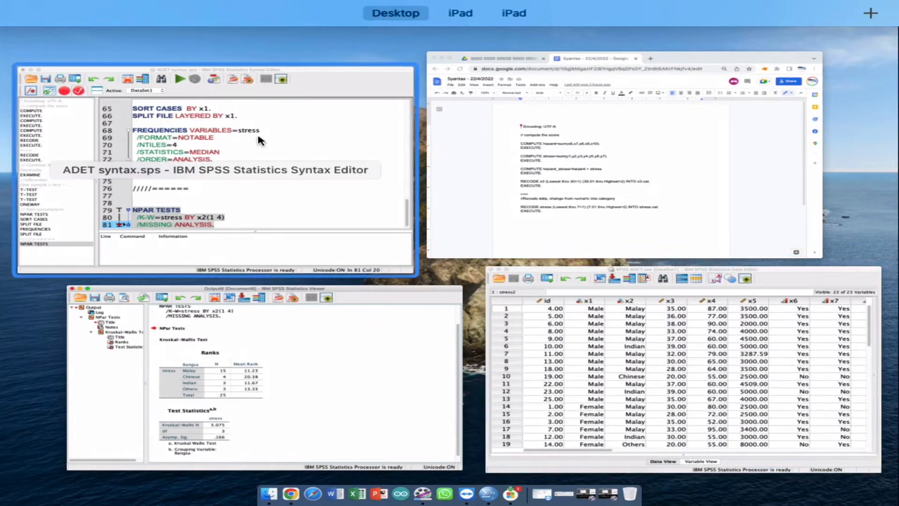
pyautogui.click(259, 140)
pyautogui.click(323, 344)
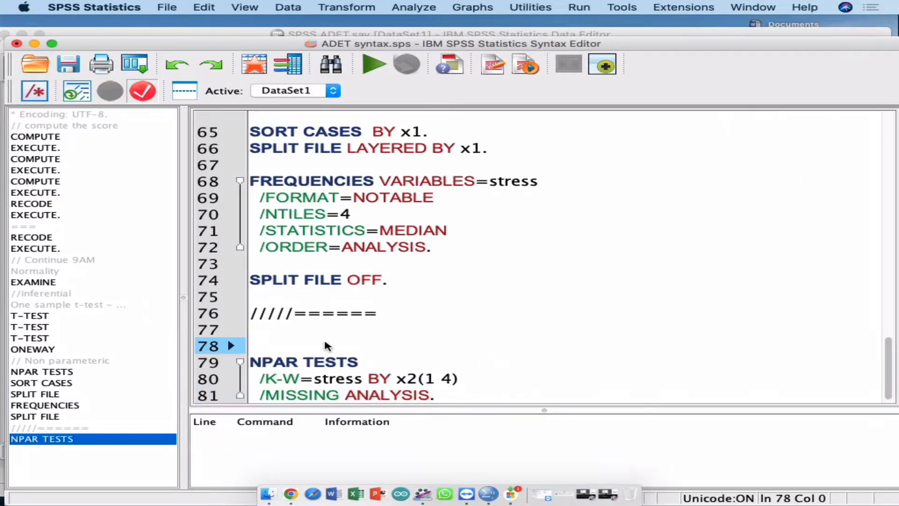
pyautogui.press('BackSpace')
pyautogui.click(492, 380)
pyautogui.press('Return')
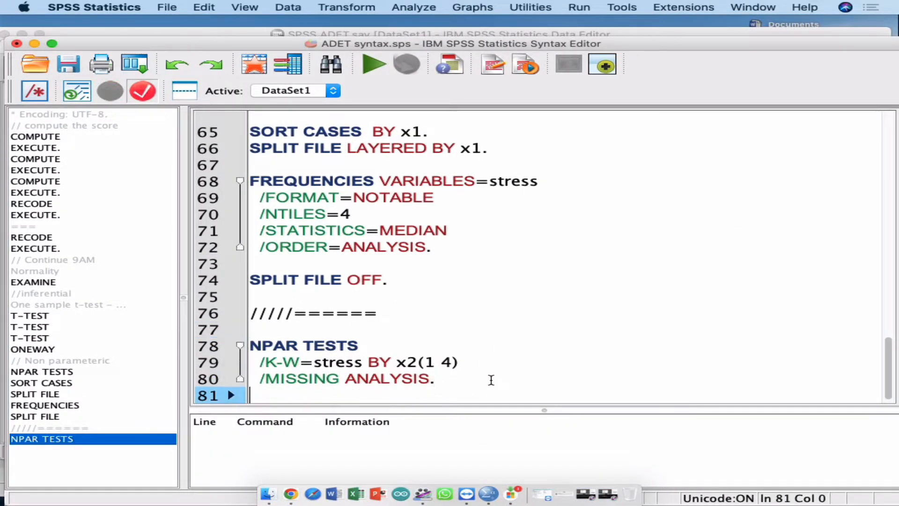
pyautogui.press('Return')
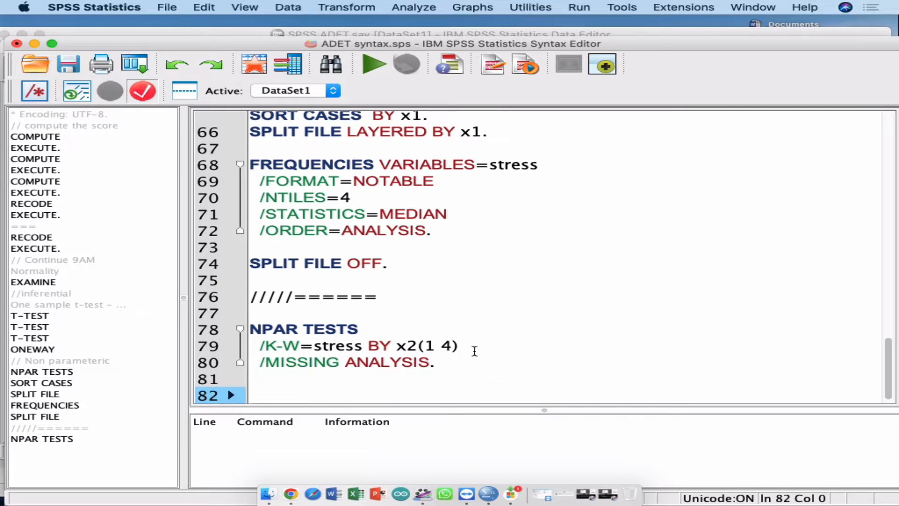
# Review the Kruskal-Wallis Ranks and Test Statistics tables in the output and return to the syntax file
pyautogui.click(291, 7)
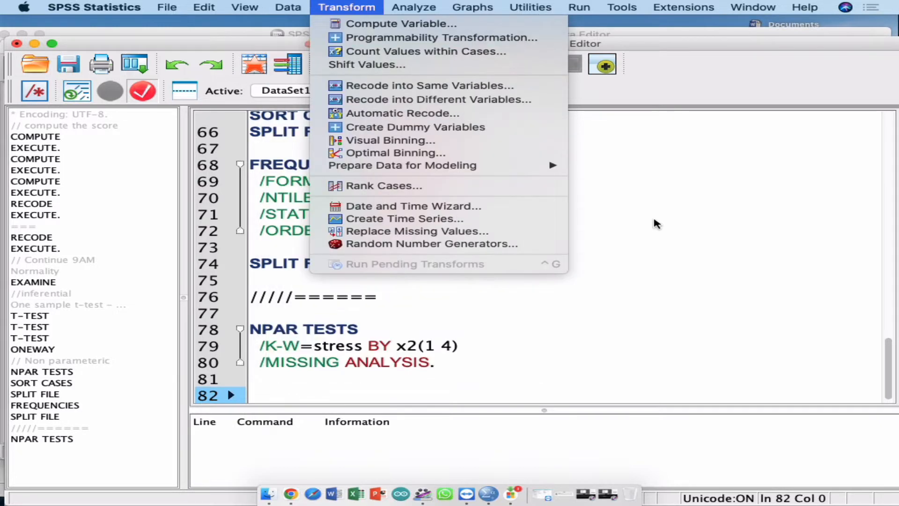
pyautogui.hotkey('ctrl', 'Up')
pyautogui.click(309, 380)
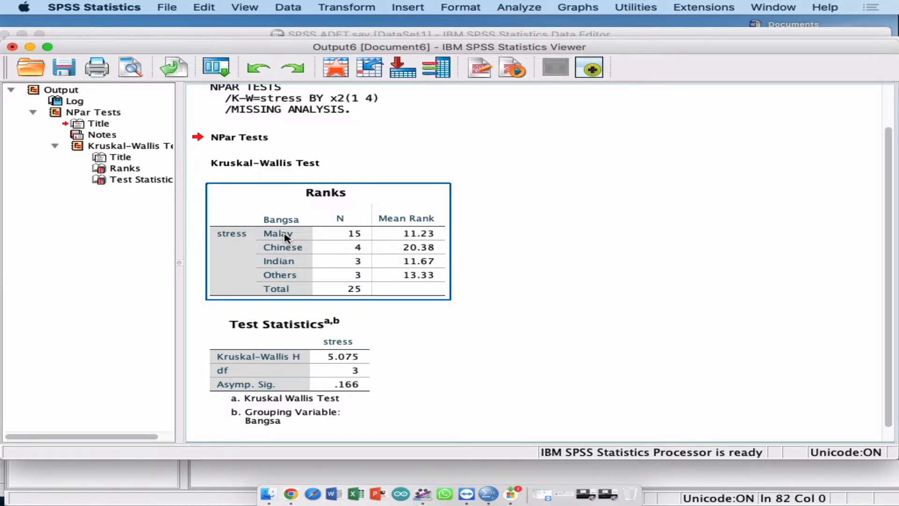
pyautogui.hotkey('ctrl', 'Up')
pyautogui.click(345, 225)
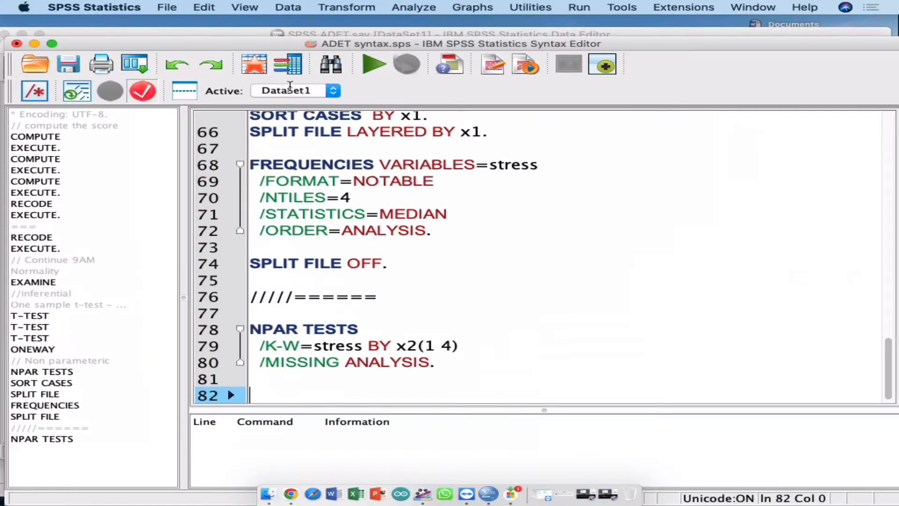
# Open the Split File settings and reset them to their defaults
pyautogui.click(342, 7)
pyautogui.moveTo(409, 10)
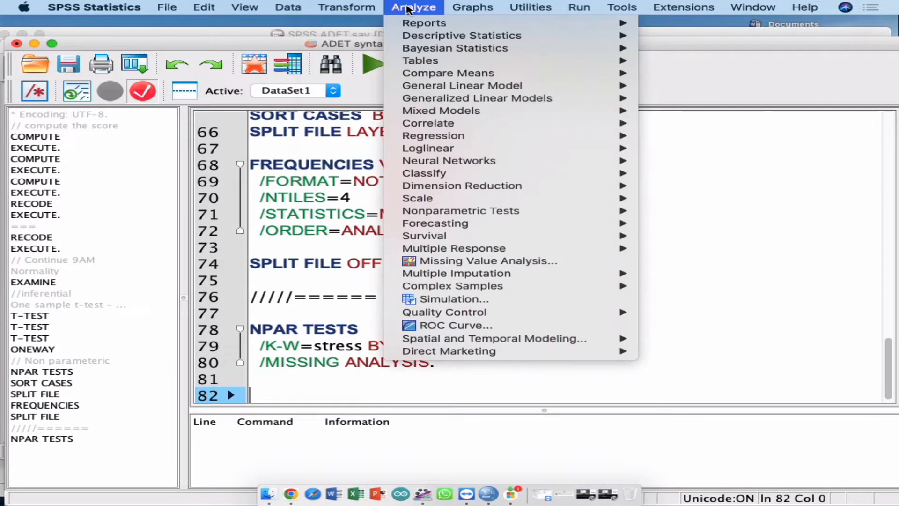
pyautogui.moveTo(288, 7)
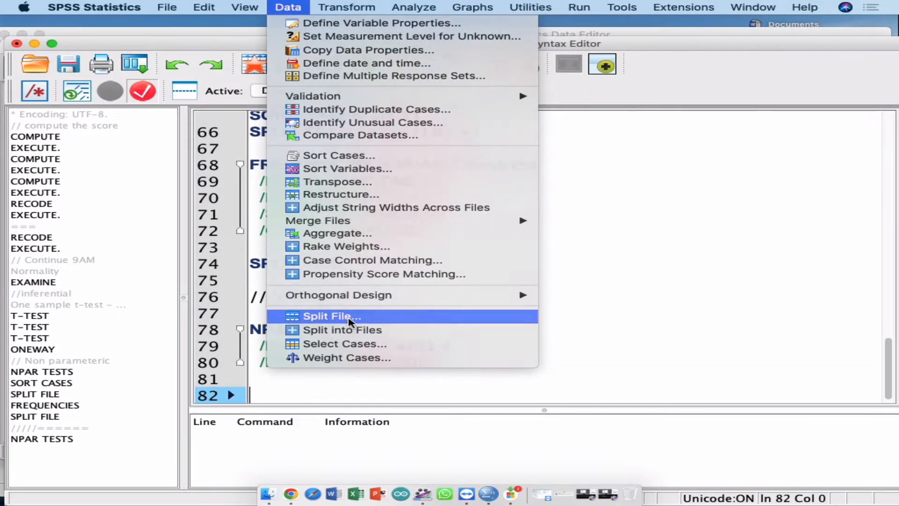
pyautogui.click(349, 316)
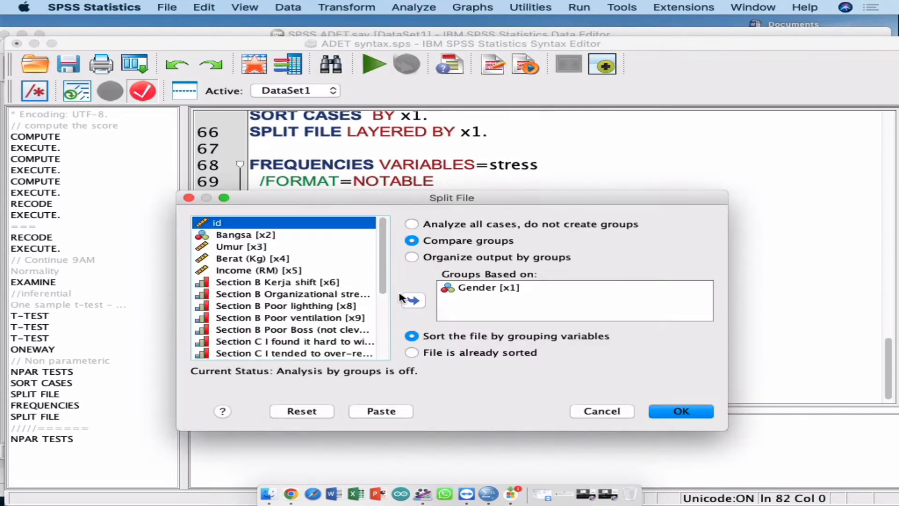
pyautogui.click(302, 411)
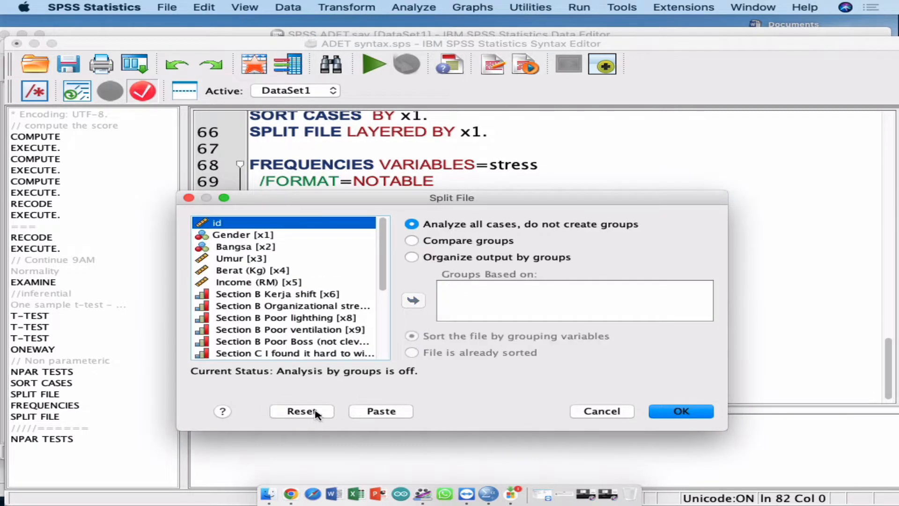
# Set Split File to compare groups based on Bangsa [x2] and paste its syntax
pyautogui.click(487, 243)
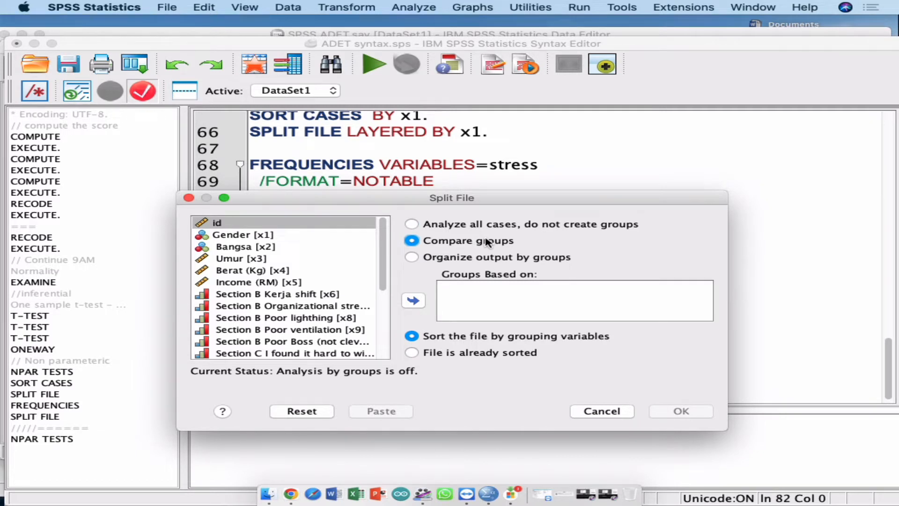
pyautogui.click(295, 247)
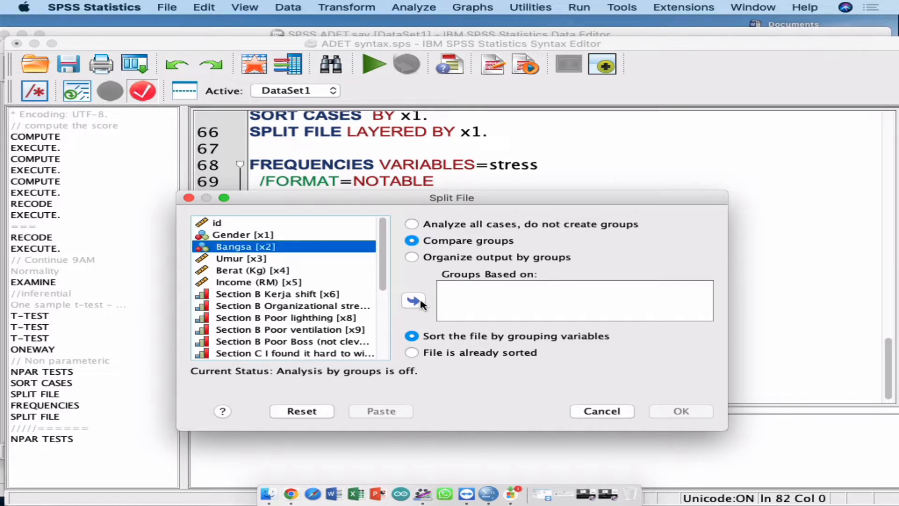
pyautogui.click(414, 301)
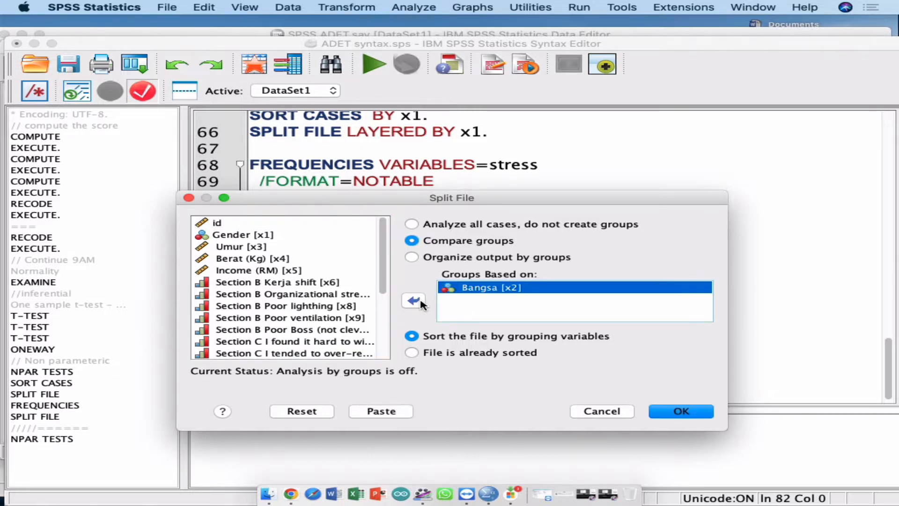
pyautogui.click(394, 412)
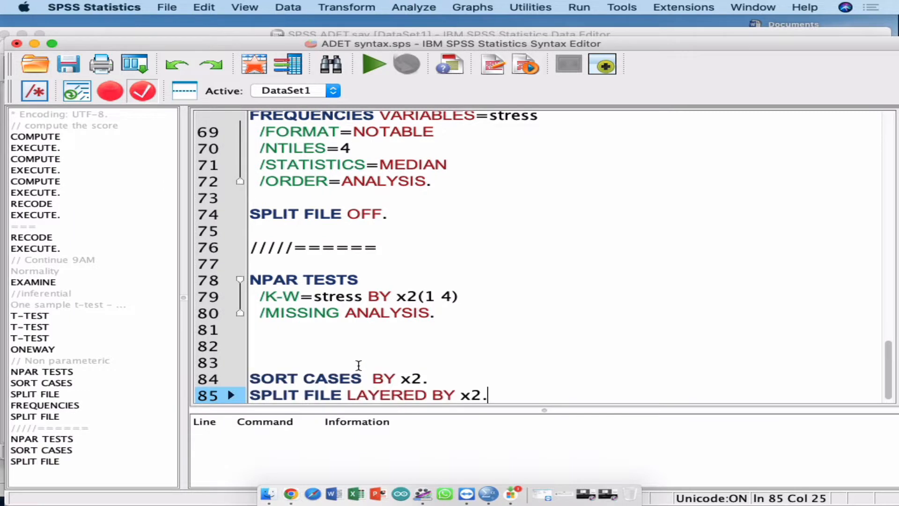
# Remove two blank lines above the SORT CASES BY x2 command and add a blank line below the SPLIT FILE command
pyautogui.click(360, 365)
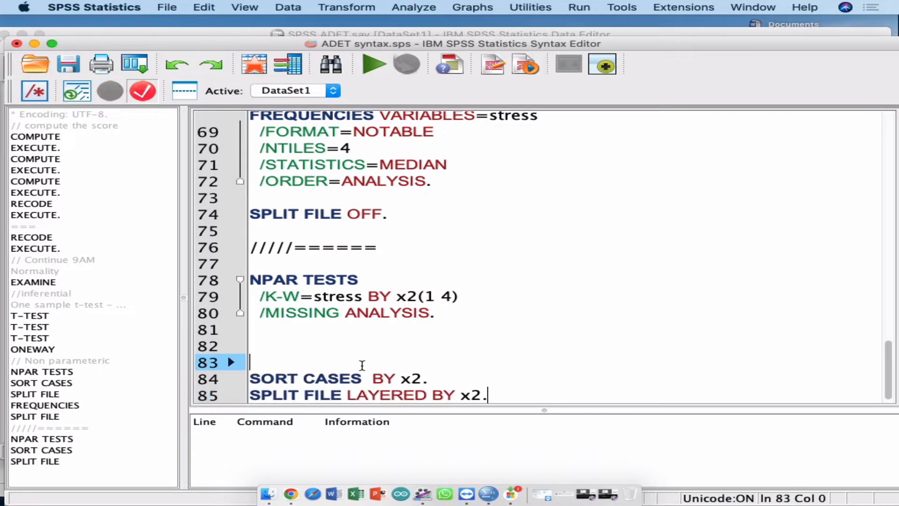
pyautogui.press('BackSpace')
pyautogui.press('BackSpace')
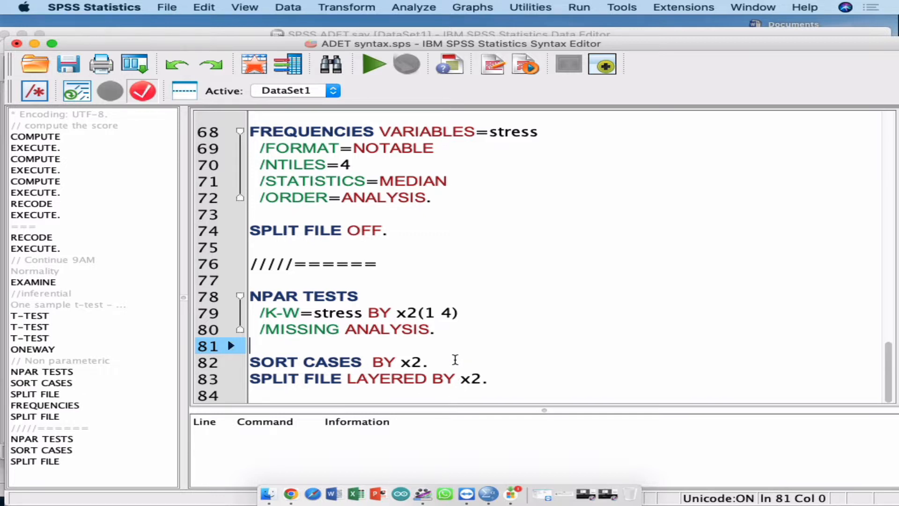
pyautogui.click(263, 393)
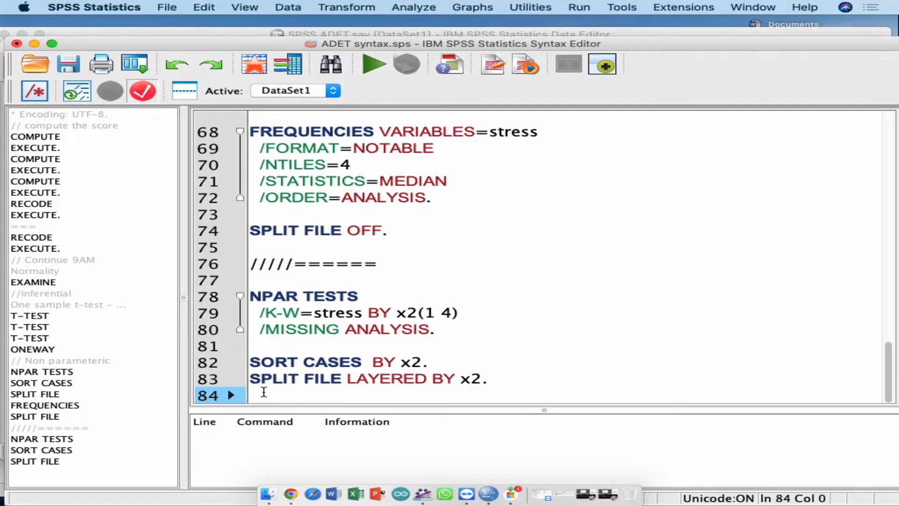
pyautogui.press('Return')
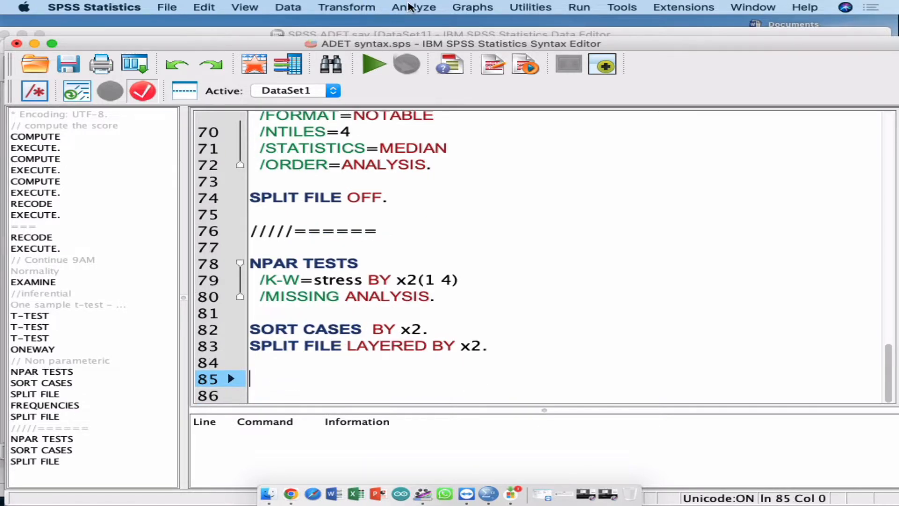
# Reset the Frequencies settings to their defaults and add stress as the variable to analyse
pyautogui.click(413, 7)
pyautogui.moveTo(468, 35)
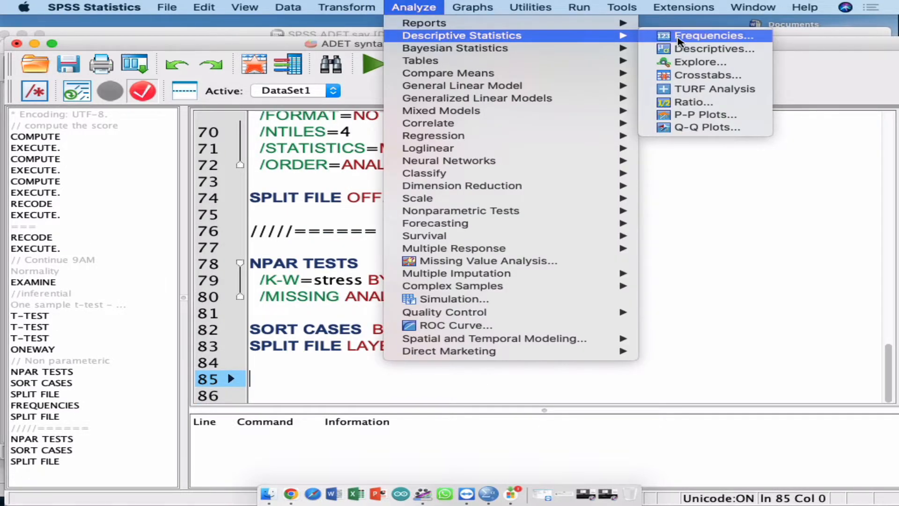
pyautogui.click(678, 40)
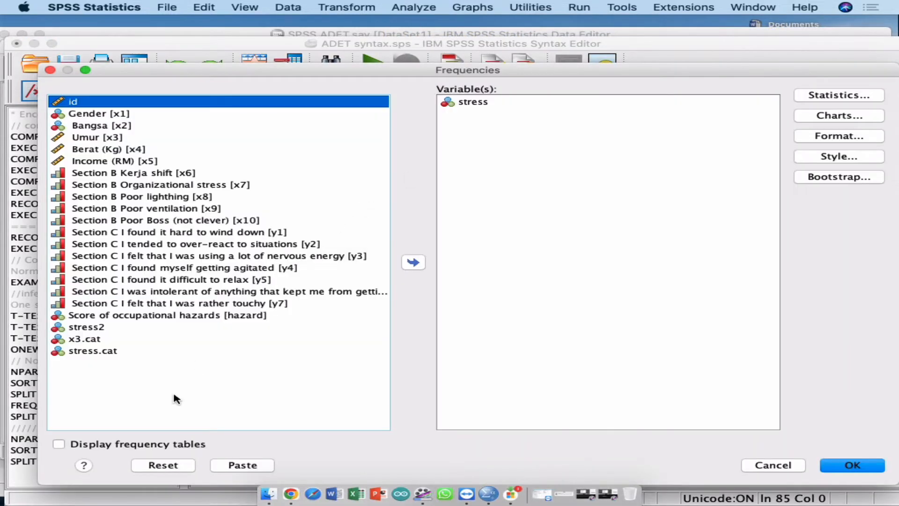
pyautogui.click(160, 466)
pyautogui.click(152, 327)
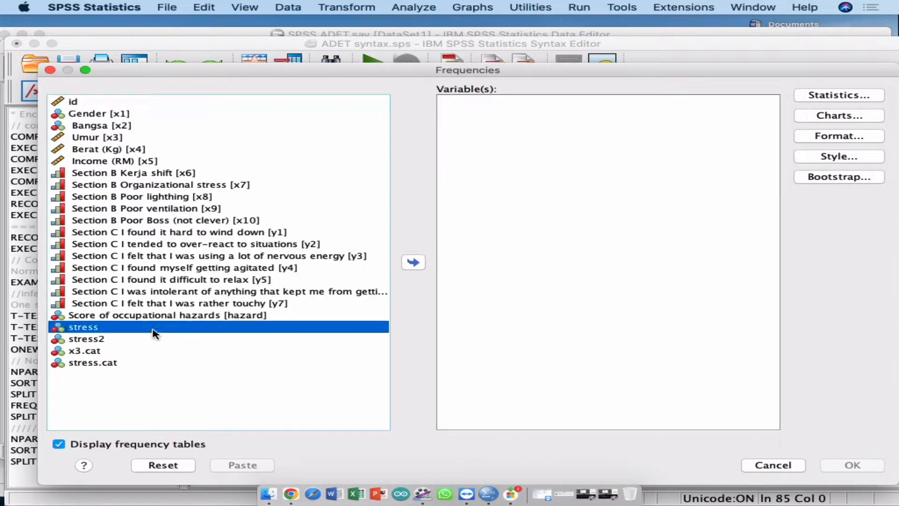
pyautogui.click(234, 126)
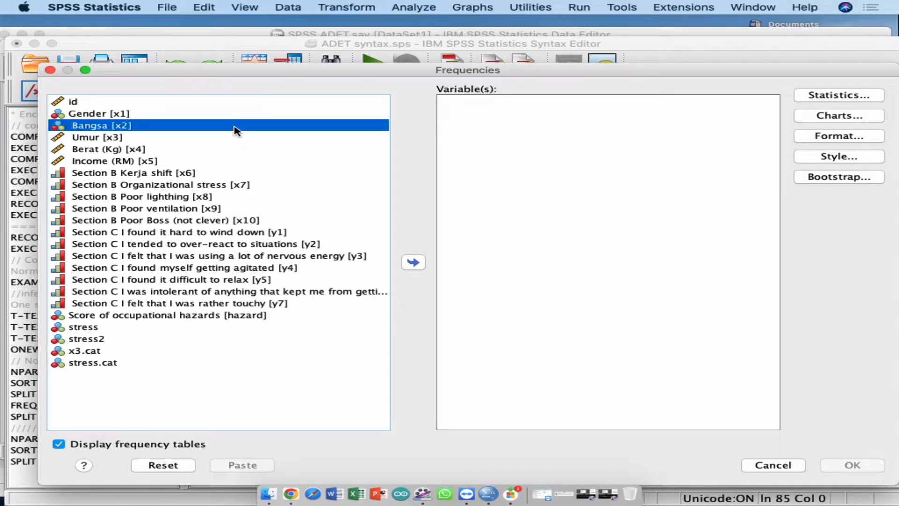
pyautogui.click(103, 328)
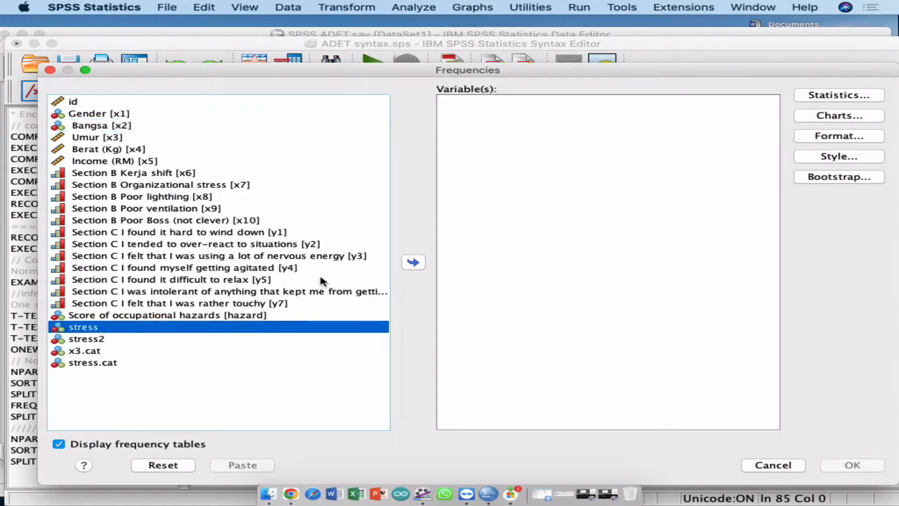
pyautogui.click(413, 262)
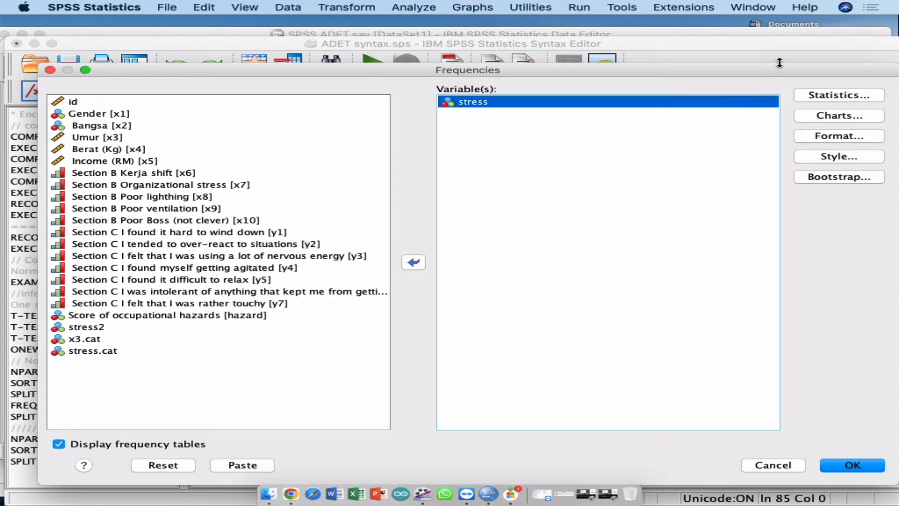
# Run Frequencies for stress with Median and Quartiles requested and the display of frequency tables turned off
pyautogui.moveTo(775, 74); pyautogui.dragTo(739, 54)
pyautogui.click(780, 78)
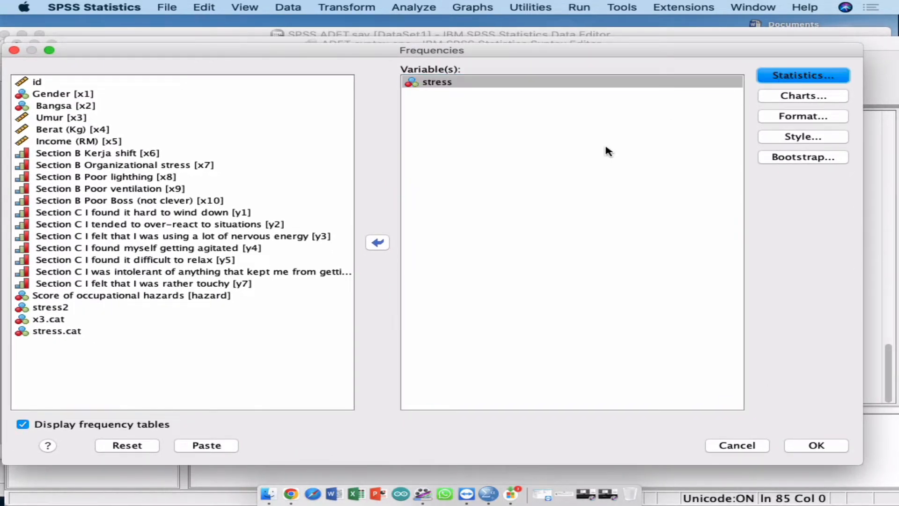
pyautogui.click(542, 206)
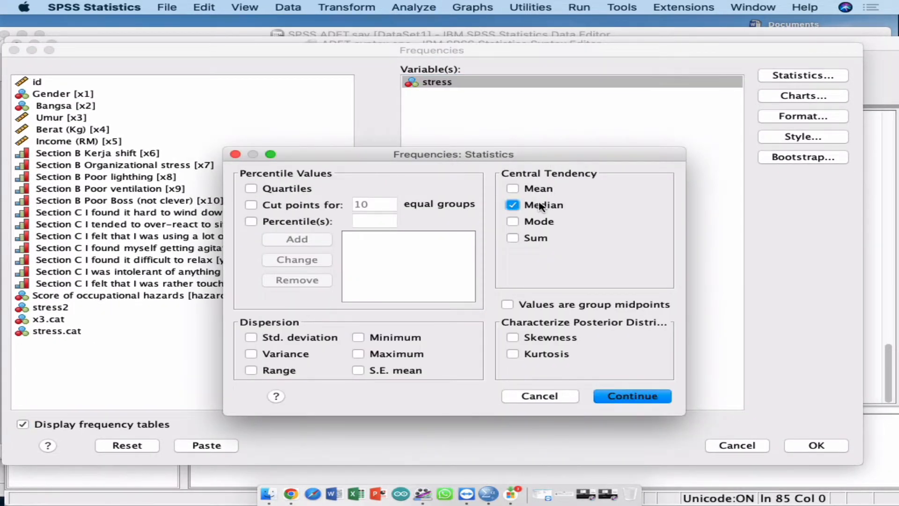
pyautogui.click(276, 189)
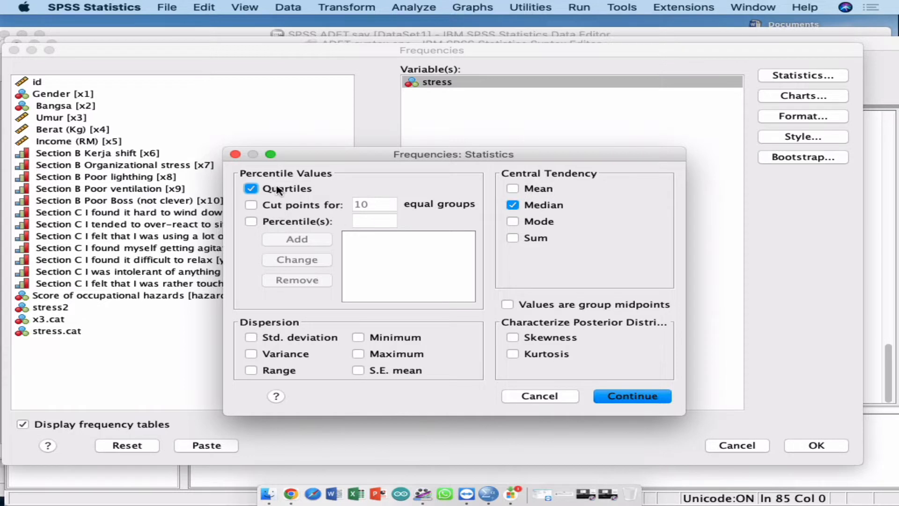
pyautogui.click(649, 397)
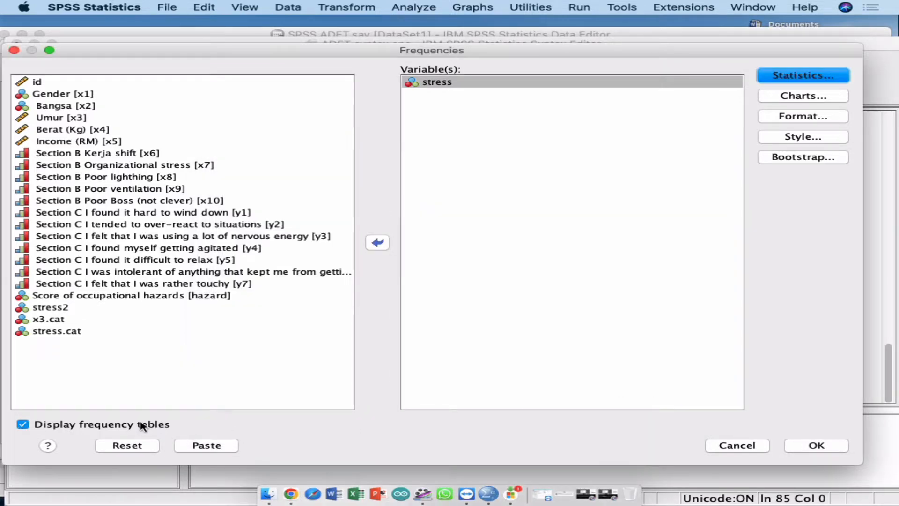
pyautogui.click(142, 426)
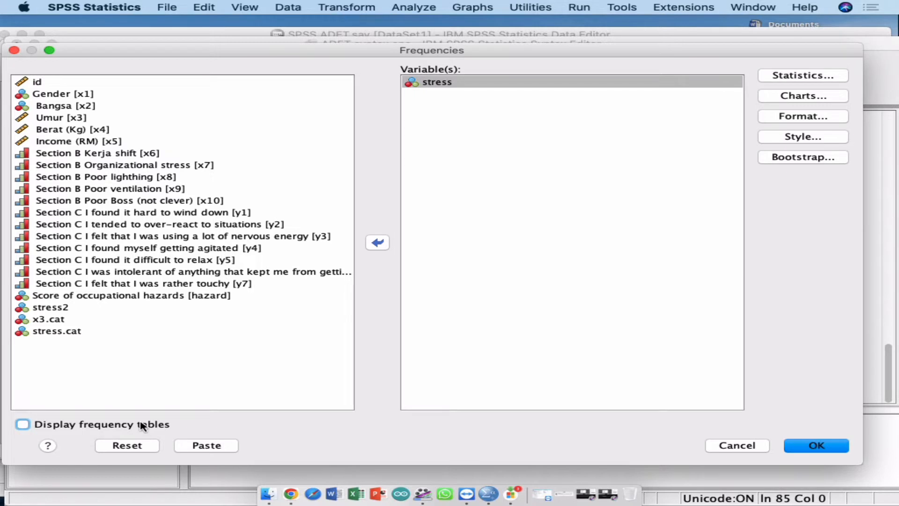
pyautogui.click(805, 444)
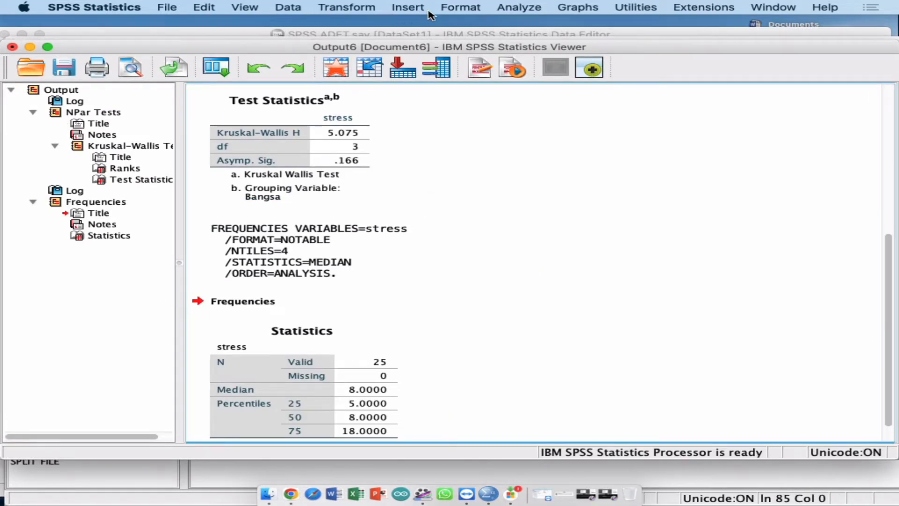
# Reopen Frequencies for stress, check its Median and Quartiles selection, and paste the command into the syntax file
pyautogui.click(370, 11)
pyautogui.moveTo(517, 9)
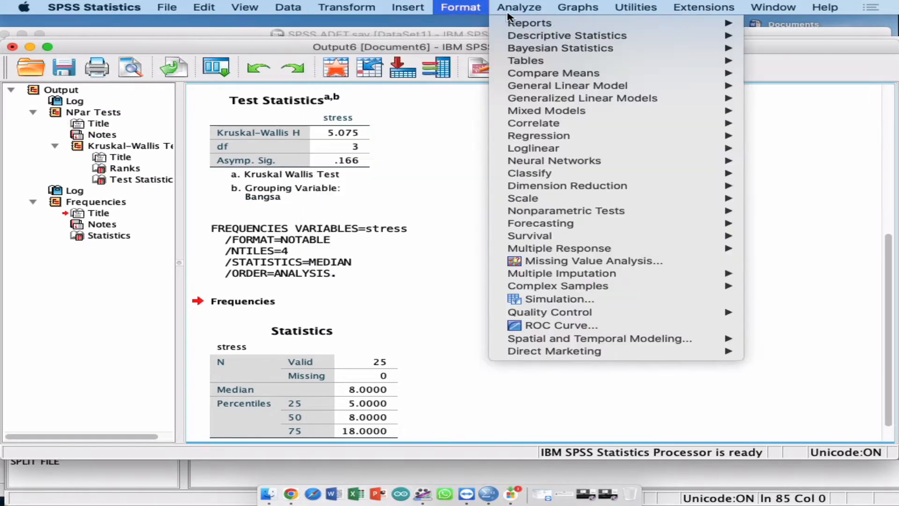
pyautogui.moveTo(539, 42)
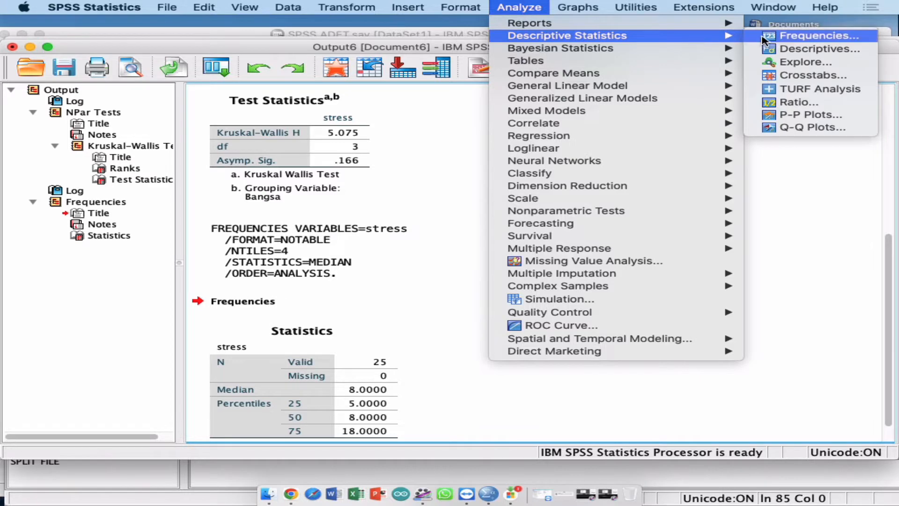
pyautogui.click(796, 36)
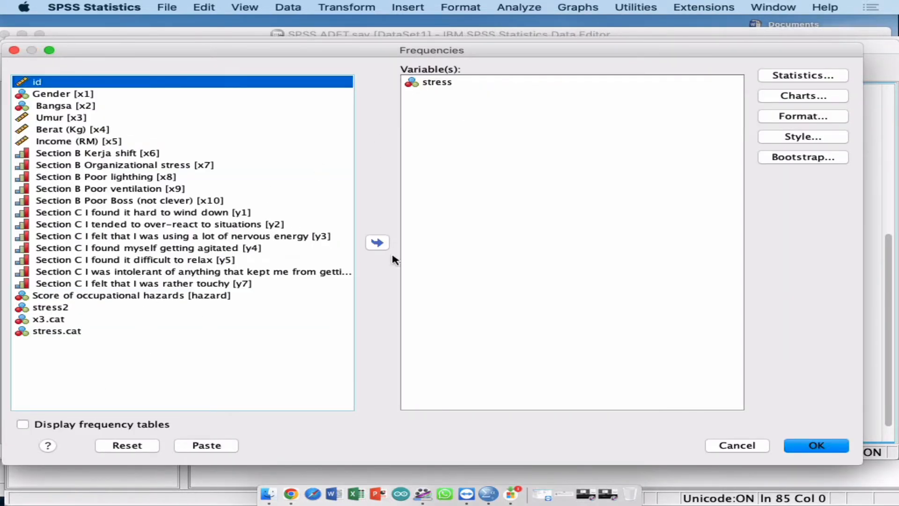
pyautogui.click(489, 84)
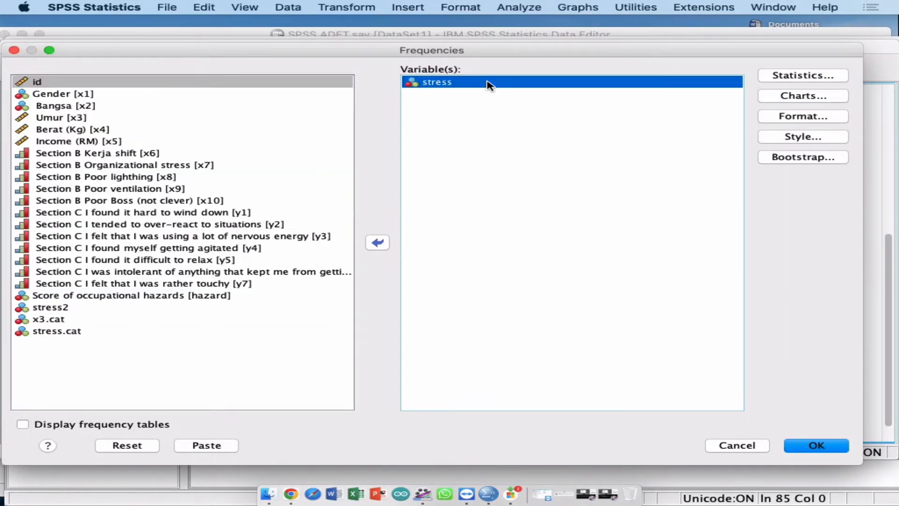
pyautogui.click(777, 74)
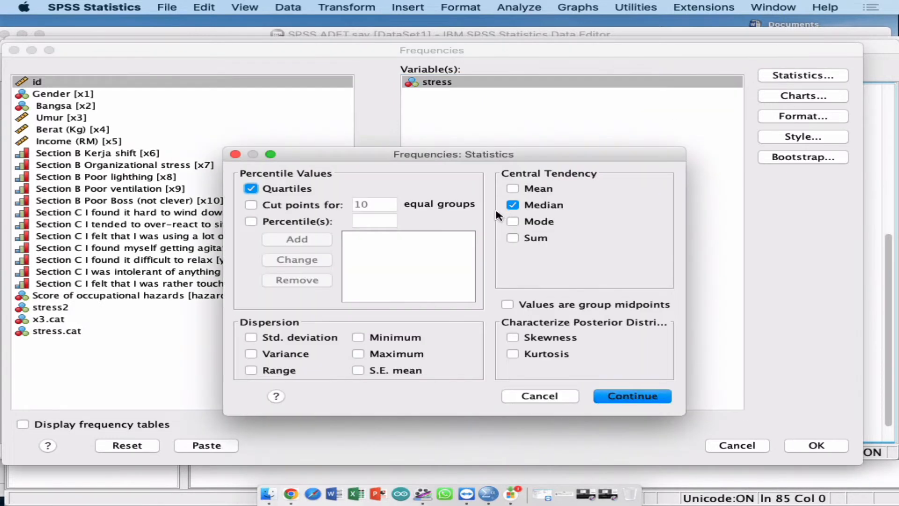
pyautogui.click(554, 401)
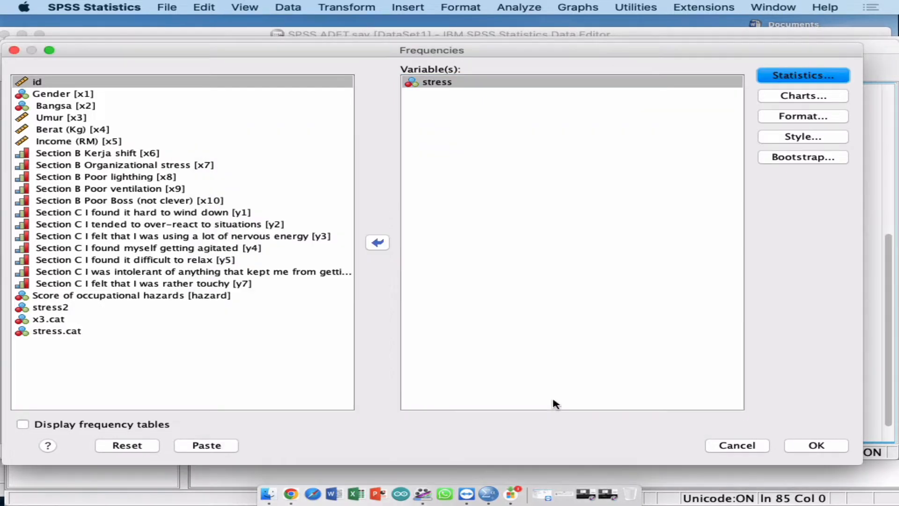
pyautogui.click(207, 446)
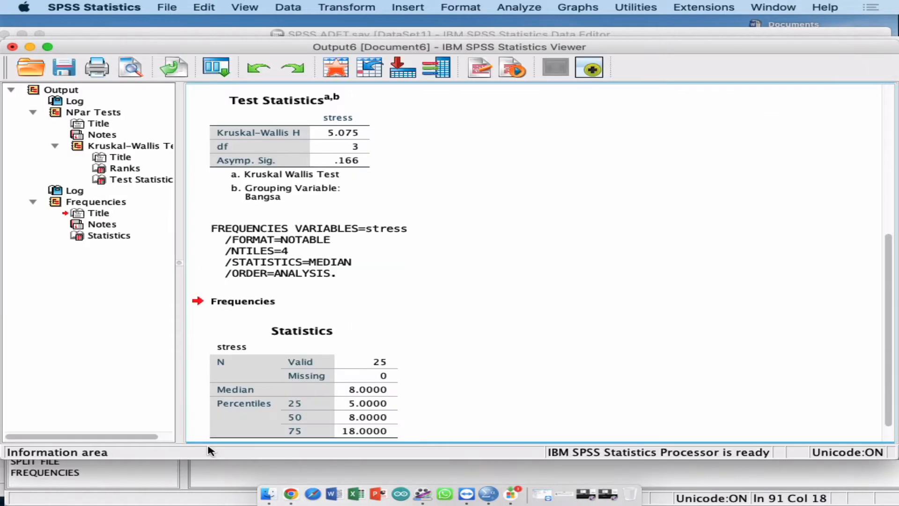
# Return to the syntax file and remove two blank lines between the SPLIT FILE and FREQUENCIES commands
pyautogui.hotkey('ctrl', 'Up')
pyautogui.click(319, 248)
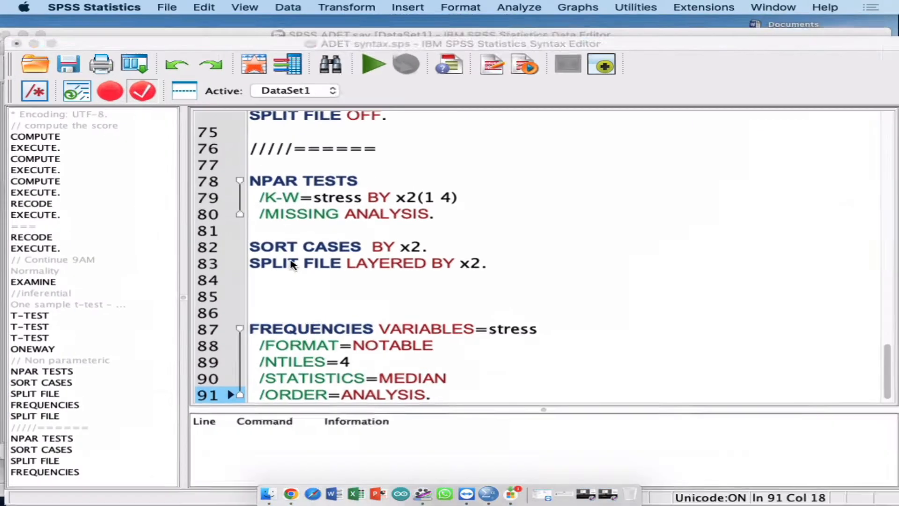
pyautogui.click(311, 297)
pyautogui.press('BackSpace')
pyautogui.press('BackSpace')
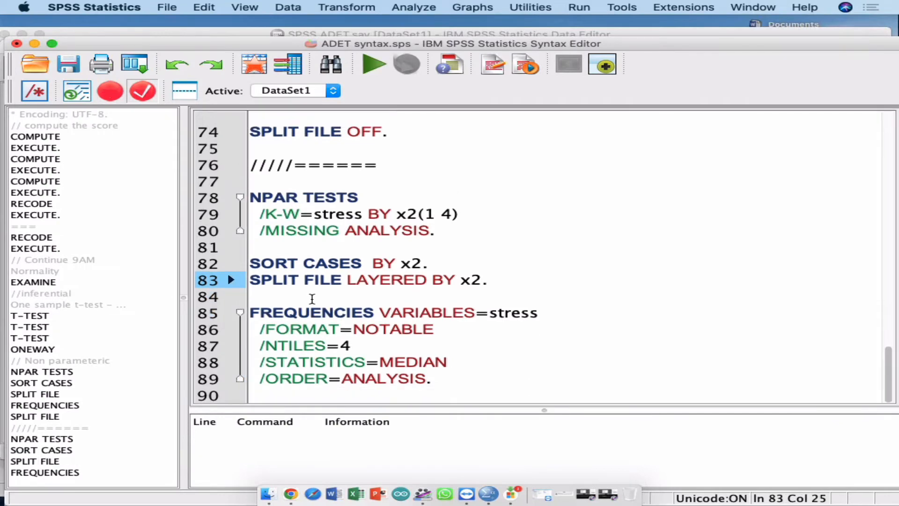
# Run the syntax from NPAR TESTS through FREQUENCIES, return to the syntax file and add a blank line below the FREQUENCIES command
pyautogui.moveTo(448, 380); pyautogui.dragTo(216, 198)
pyautogui.press('super+r')
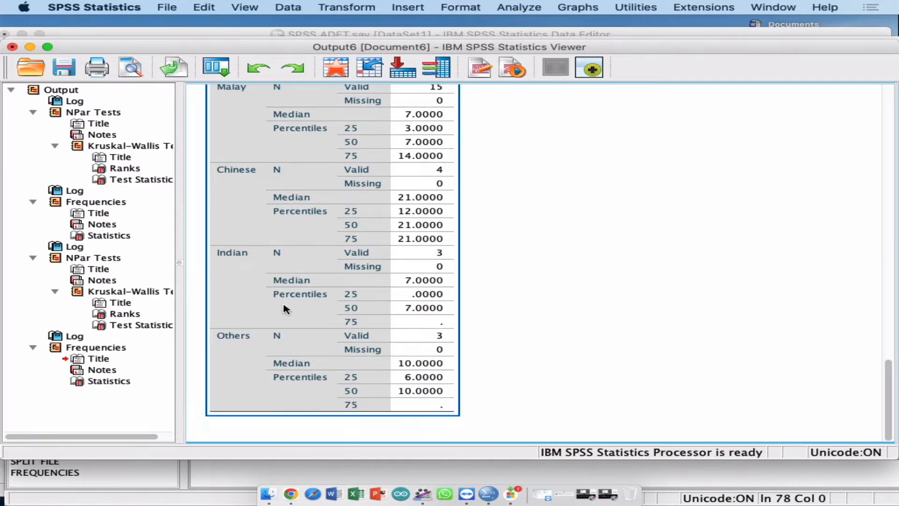
pyautogui.hotkey('ctrl', 'Up')
pyautogui.click(301, 201)
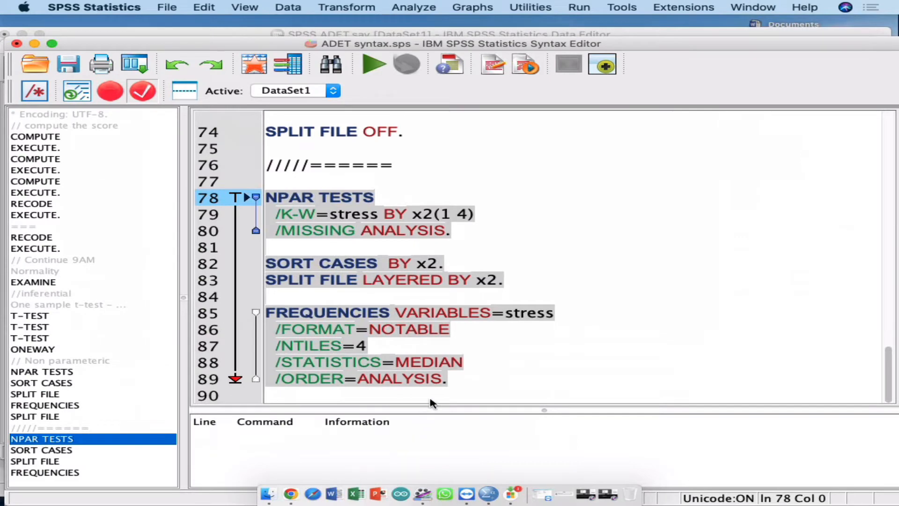
pyautogui.click(428, 399)
pyautogui.press('Return')
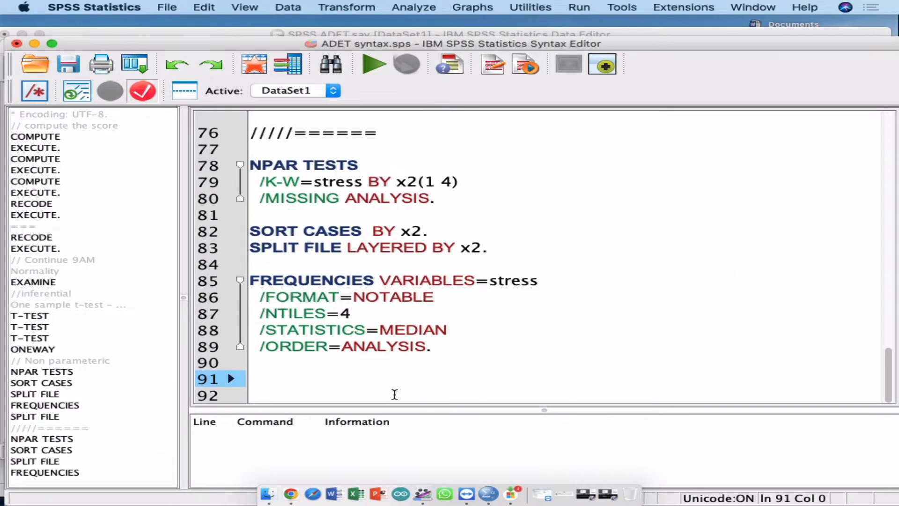
# Run a One-Sample T Test on stress with a test value of 14
pyautogui.click(409, 10)
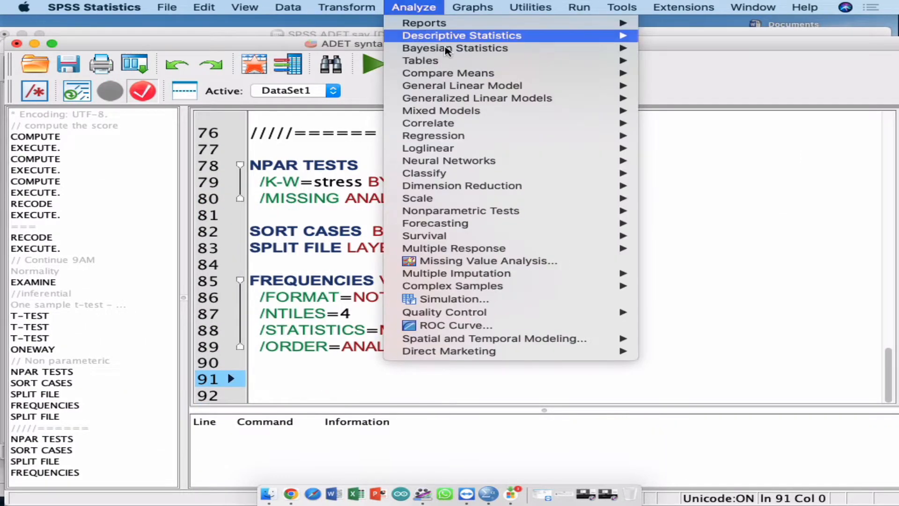
pyautogui.moveTo(449, 73)
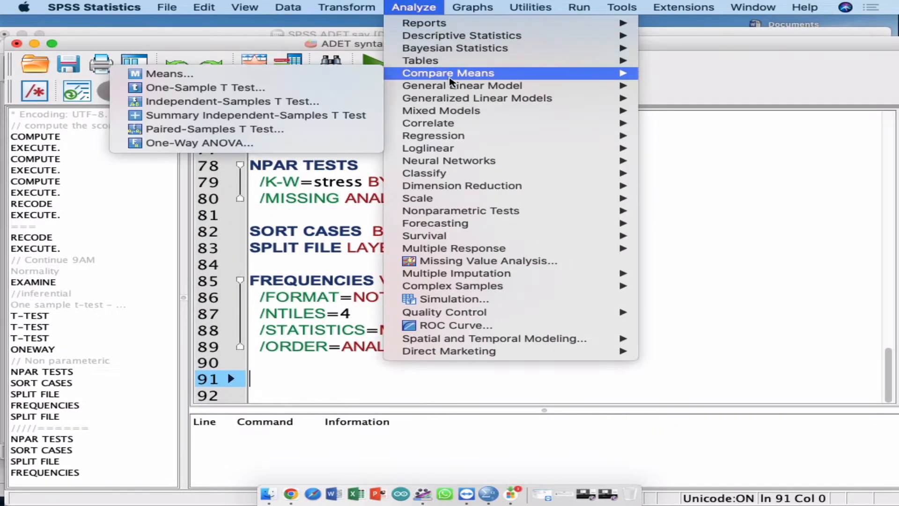
pyautogui.click(262, 87)
pyautogui.scroll(-3, 348, 191)
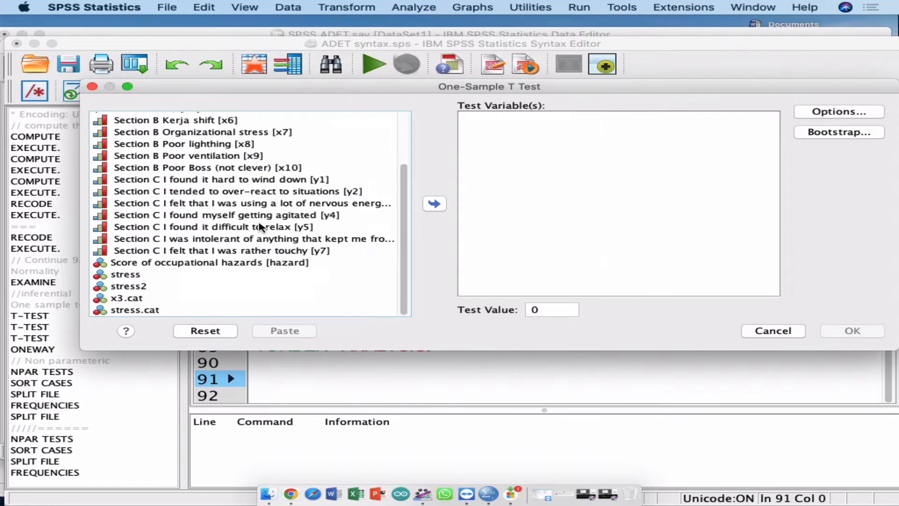
pyautogui.click(160, 277)
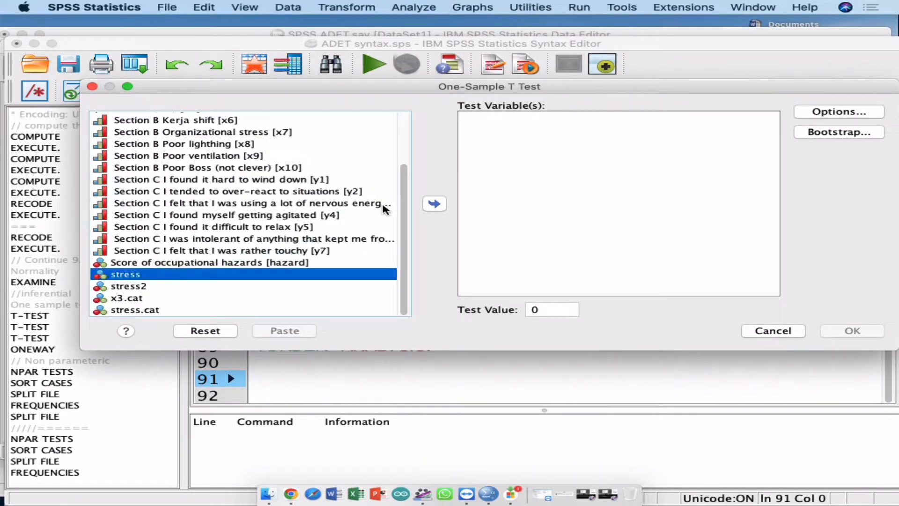
pyautogui.click(434, 203)
pyautogui.doubleClick(551, 313)
pyautogui.write('14')
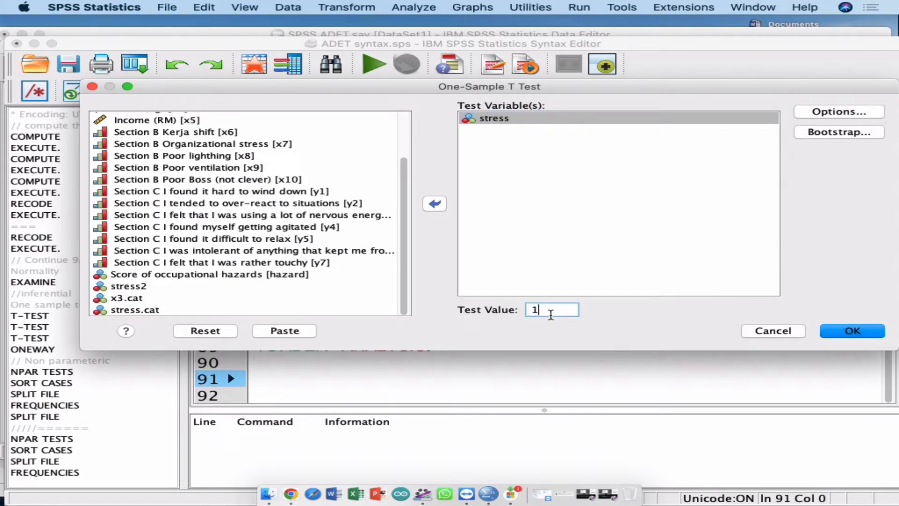
pyautogui.click(825, 332)
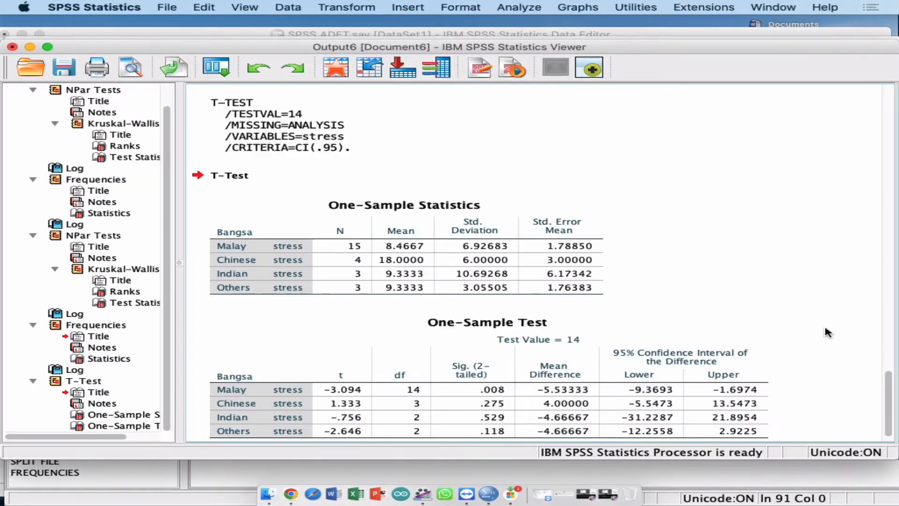
# Examine the One-Sample Statistics and One-Sample Test tables by Bangsa and return to the syntax file
pyautogui.scroll(-2, 792, 328)
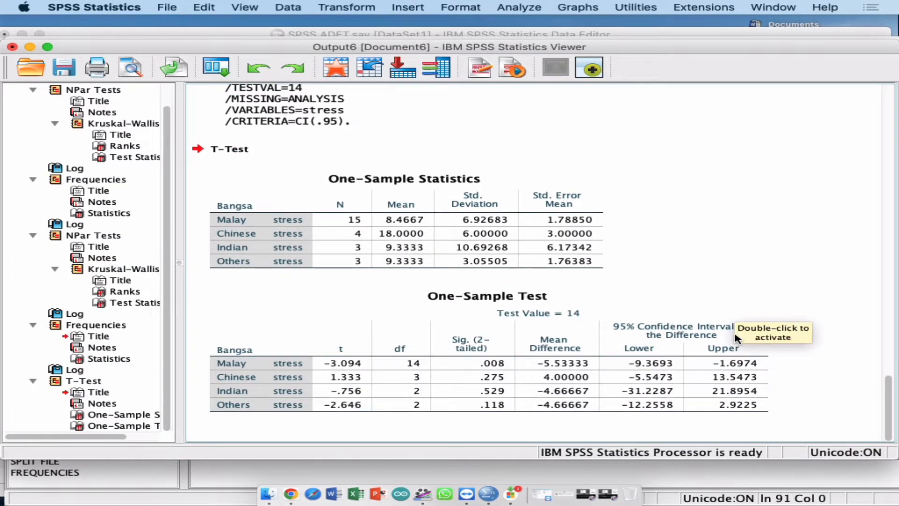
pyautogui.click(735, 338)
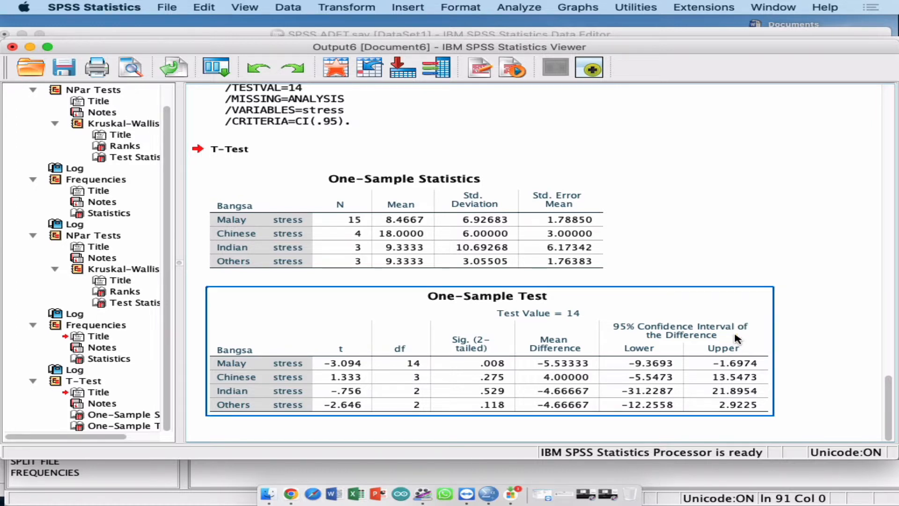
pyautogui.click(29, 47)
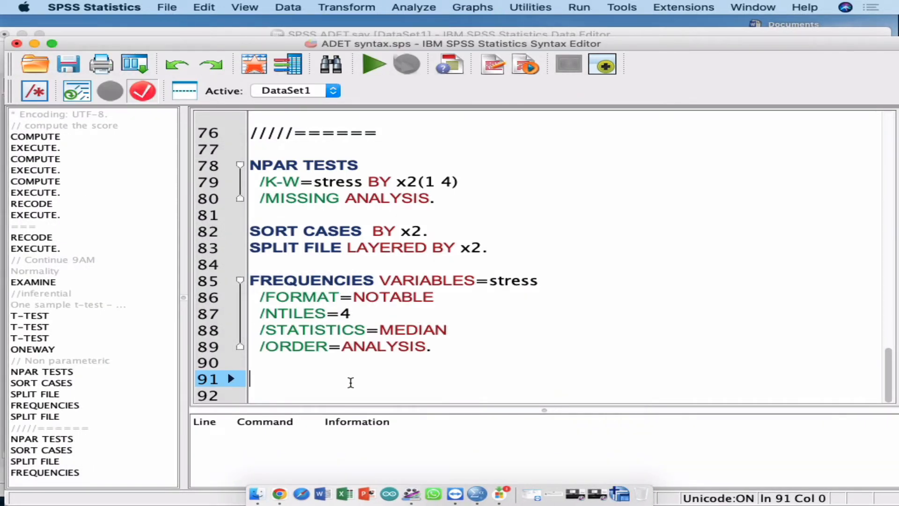
# Add the command "SPLIT FILE OFF." on line 91, below the FREQUENCIES command
pyautogui.write('SPLIT ')
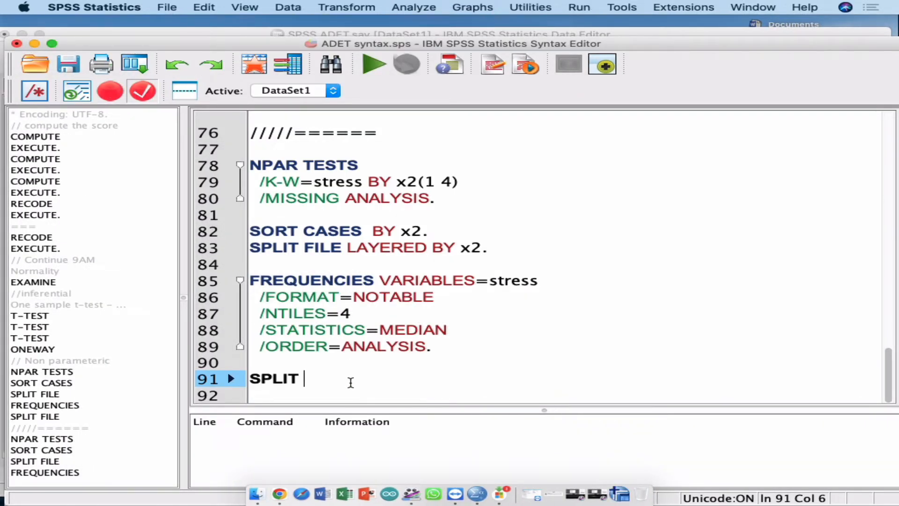
pyautogui.write('FILE ')
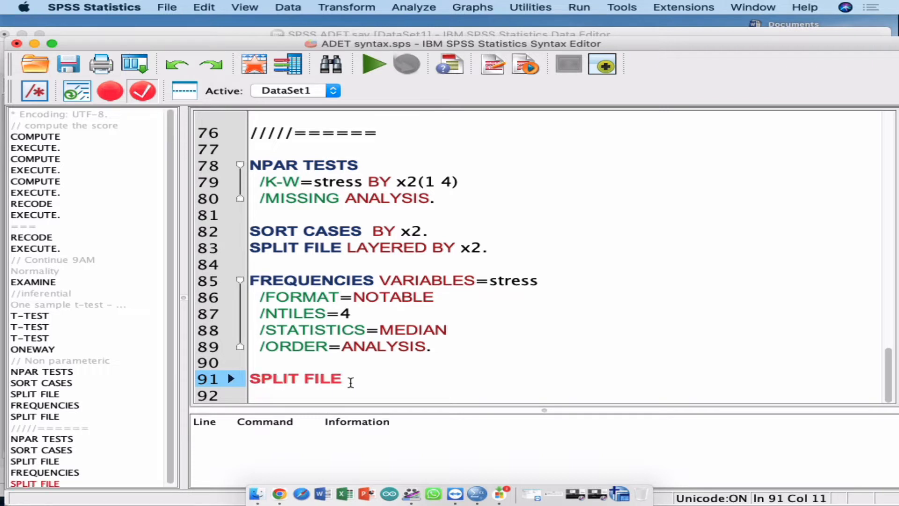
pyautogui.write('OFF.')
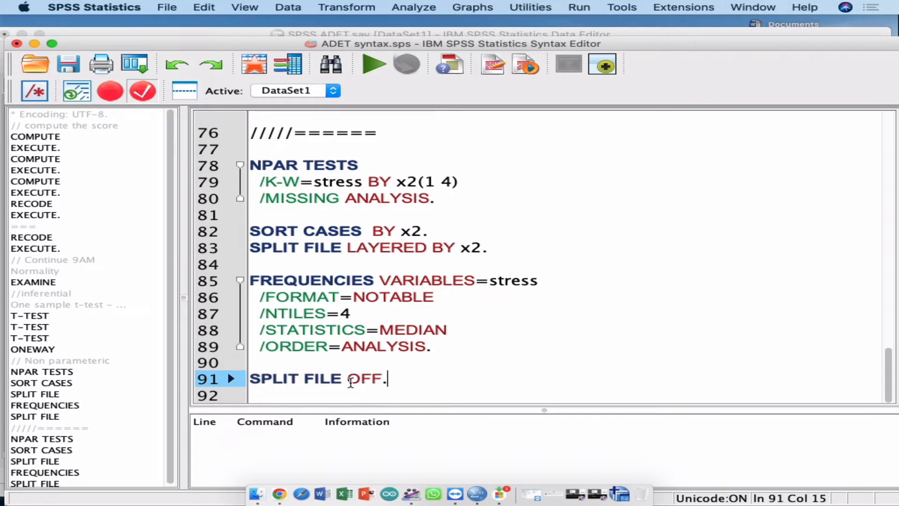
# Copy the SPLIT FILE OFF. command above NPAR TESTS, separated from the /////====== divider by a blank line, and save the syntax file
pyautogui.tripleClick(337, 378)
pyautogui.press('super+c')
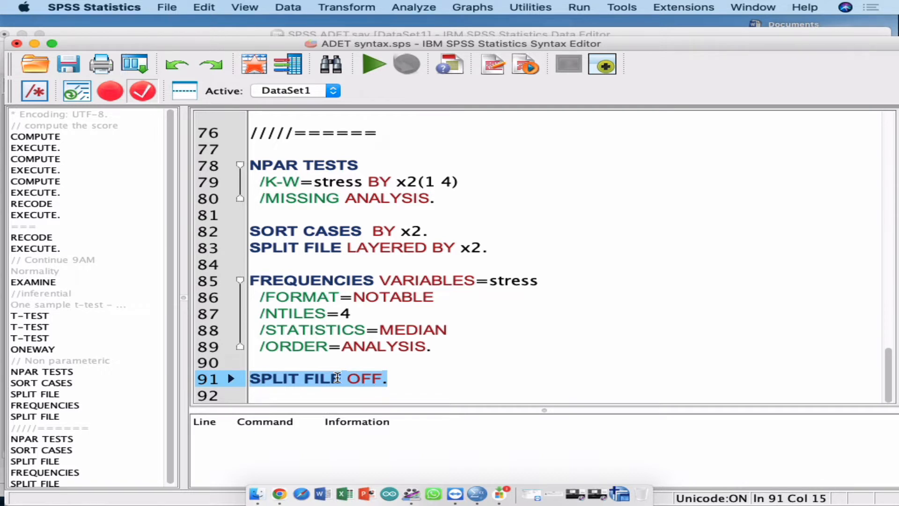
pyautogui.click(382, 141)
pyautogui.press('Return')
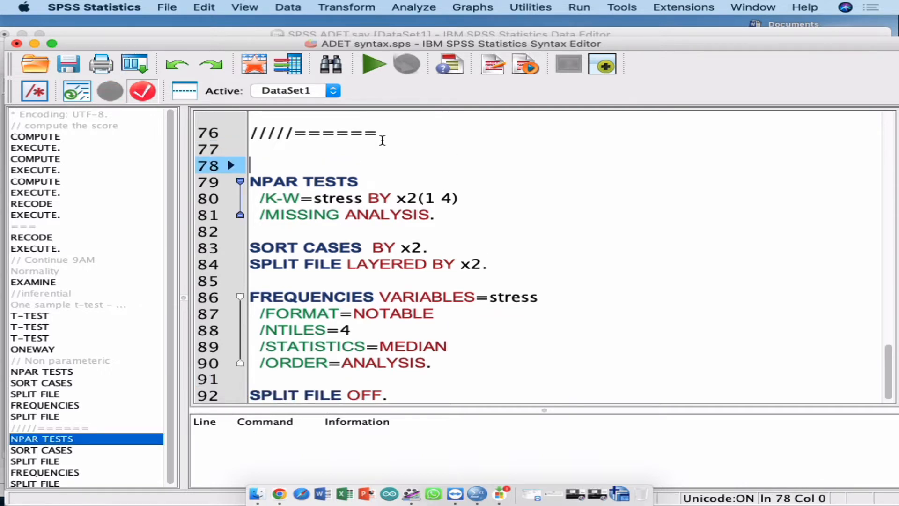
pyautogui.click(383, 140)
pyautogui.press('super+v')
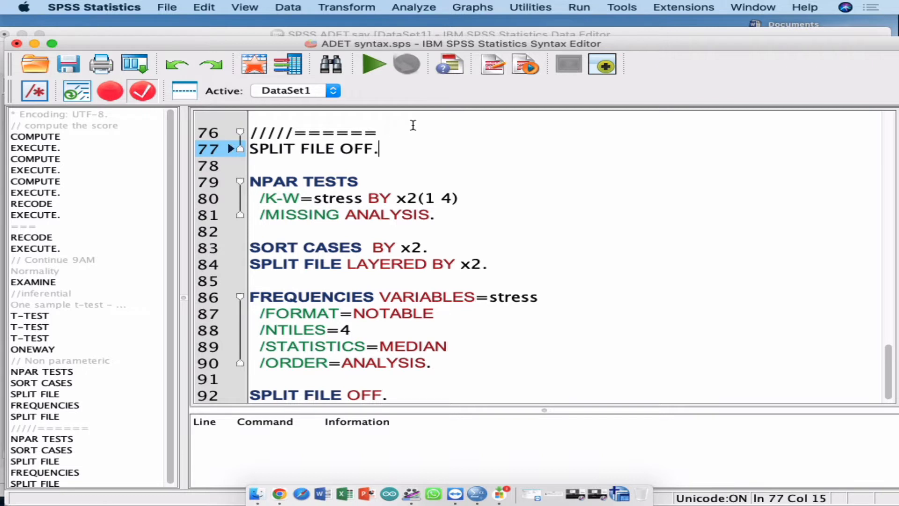
pyautogui.click(413, 125)
pyautogui.press('Return')
pyautogui.scroll(-2, 482, 175)
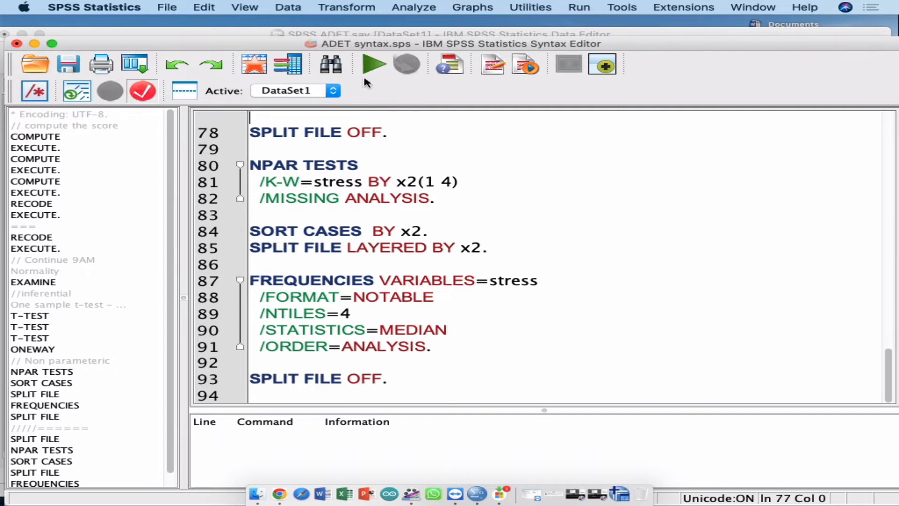
pyautogui.click(68, 64)
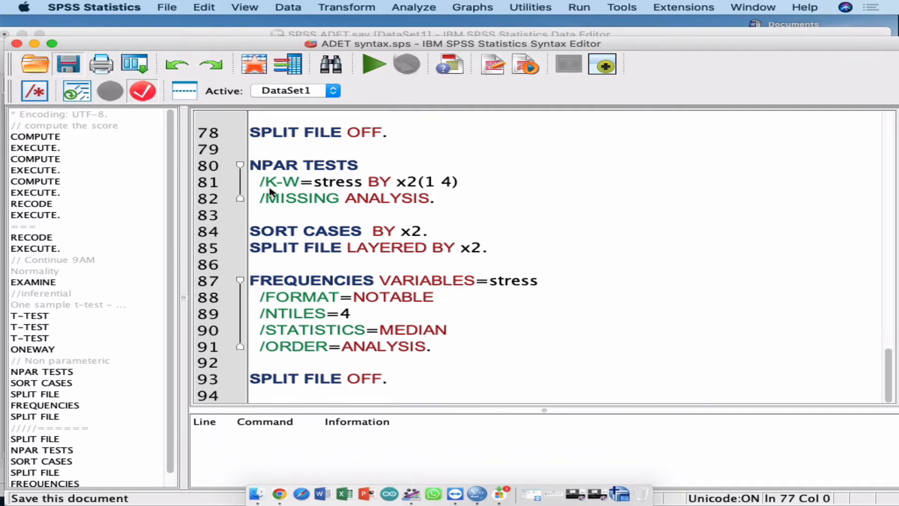
# Add a "// ===" divider below the final SPLIT FILE OFF. command, with a blank line between them
pyautogui.click(454, 379)
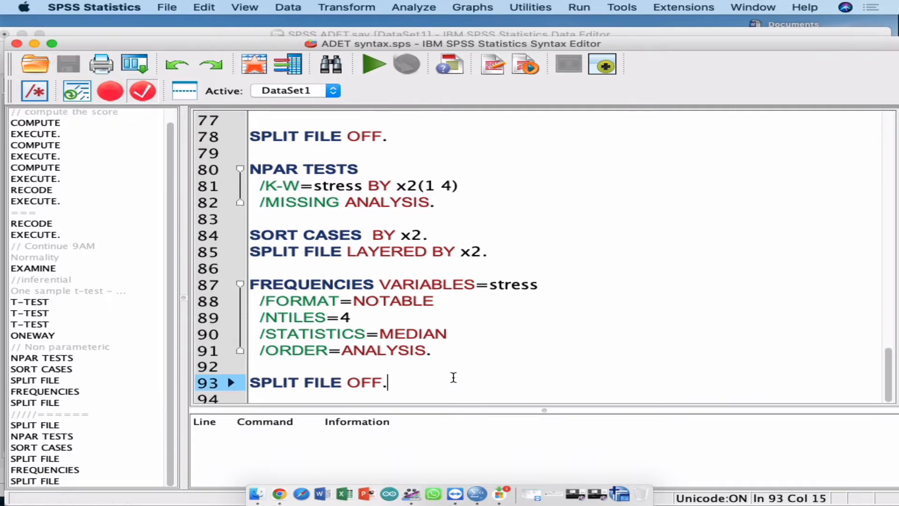
pyautogui.press('Return')
pyautogui.press('Return')
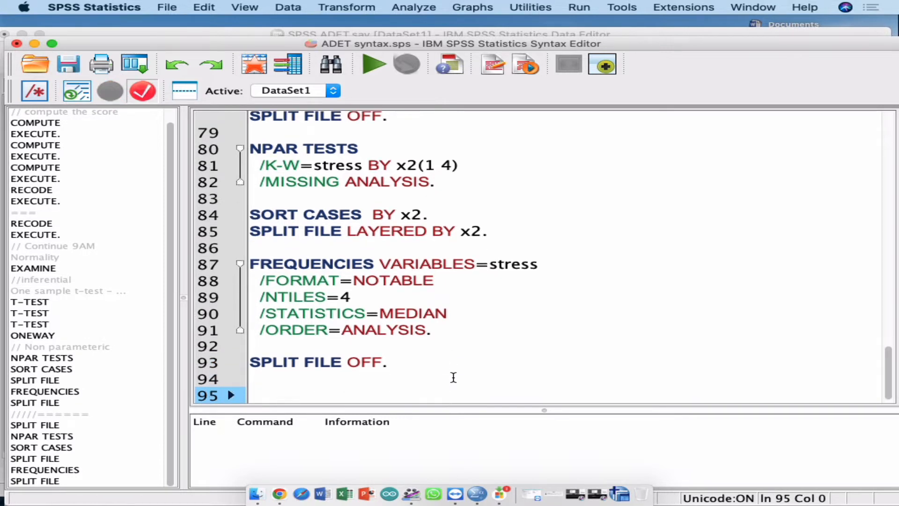
pyautogui.write('// ===')
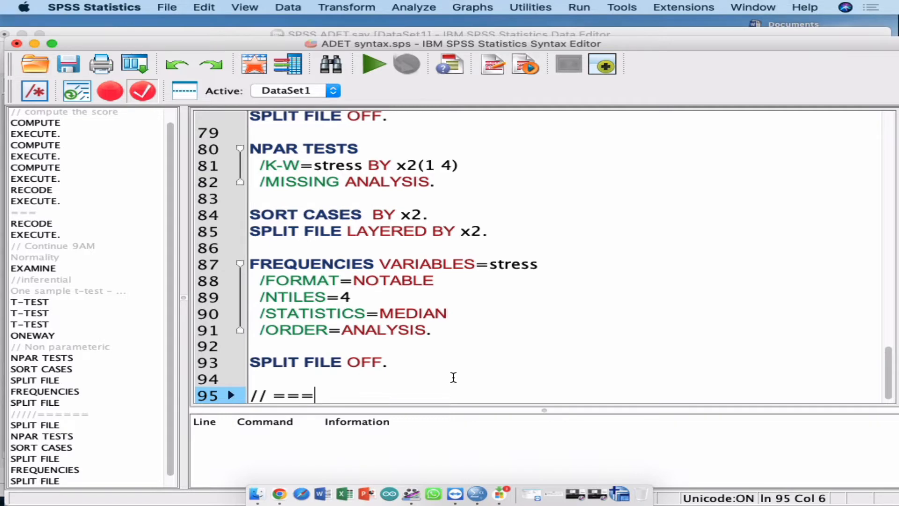
# Look through the neighbouring desktops and launch Microsoft Word
pyautogui.hotkey('ctrl', 'Right')
pyautogui.hotkey('ctrl', 'Right')
pyautogui.hotkey('ctrl', 'Left')
pyautogui.hotkey('ctrl', 'Left')
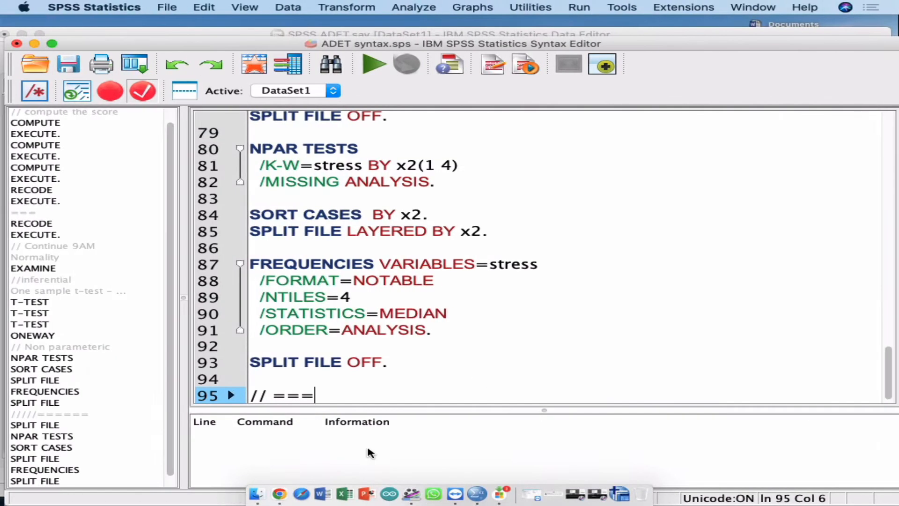
pyautogui.click(321, 494)
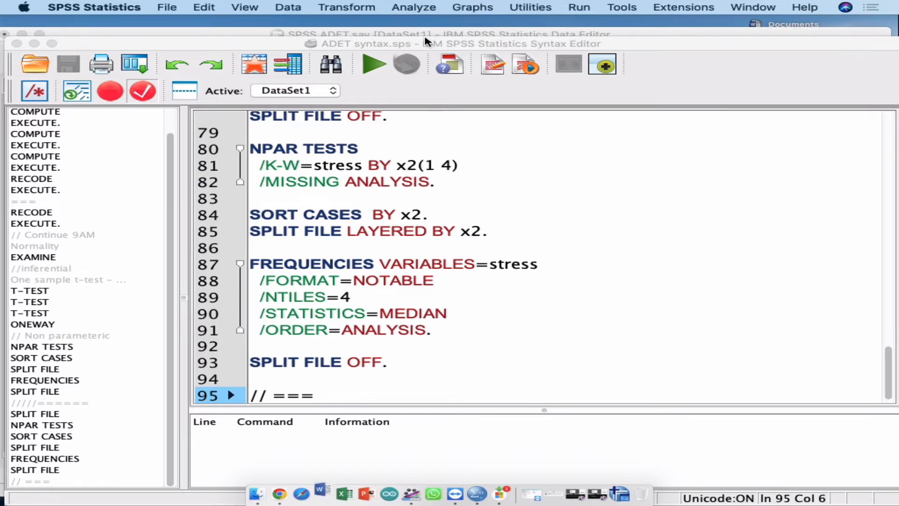
# Switch to the SPSS ADET.sav data window and open the legacy nonparametric test for two related samples
pyautogui.hotkey('ctrl', 'Up')
pyautogui.click(603, 360)
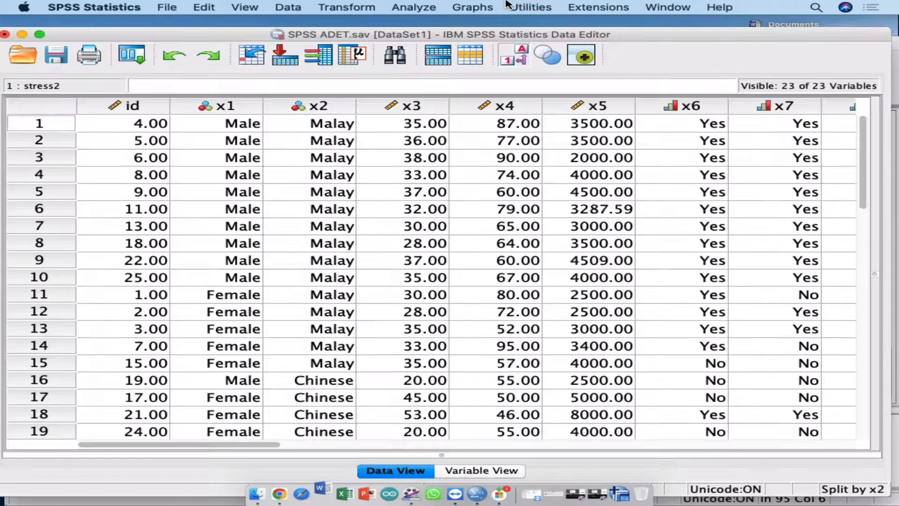
pyautogui.click(424, 9)
pyautogui.moveTo(578, 210)
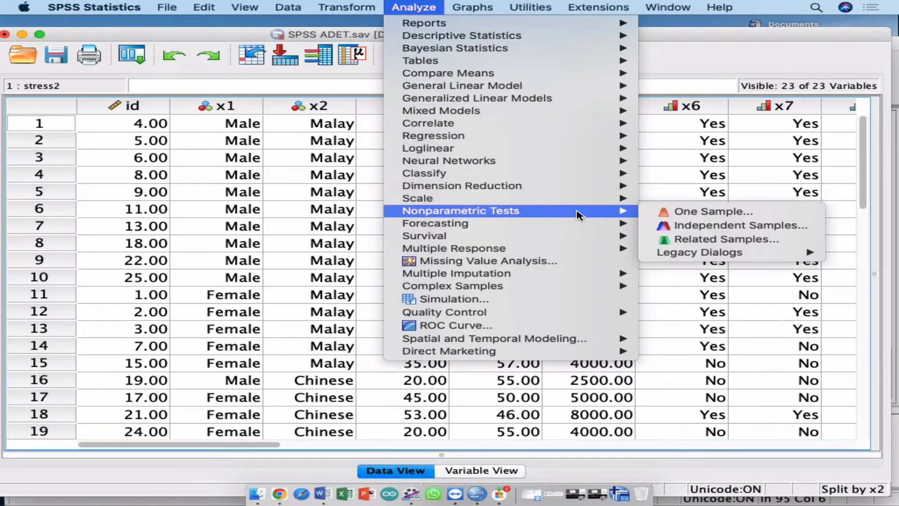
pyautogui.moveTo(726, 254)
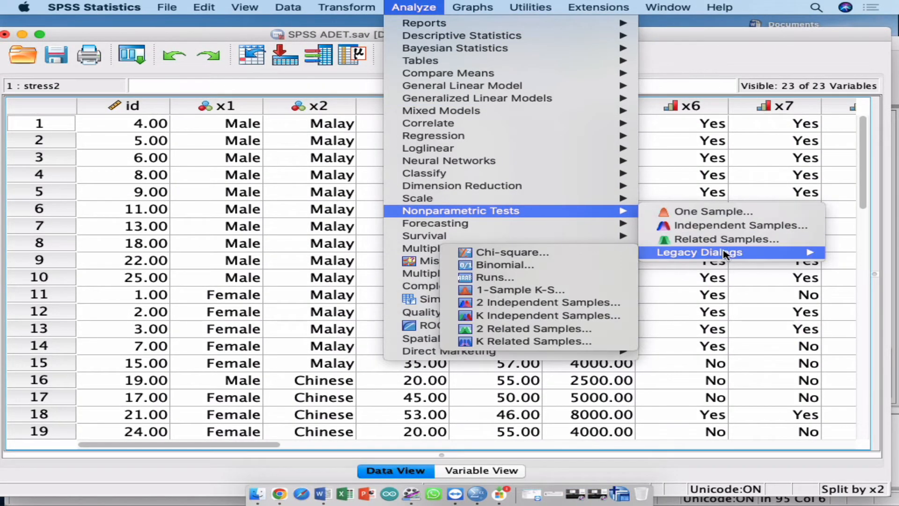
pyautogui.click(571, 330)
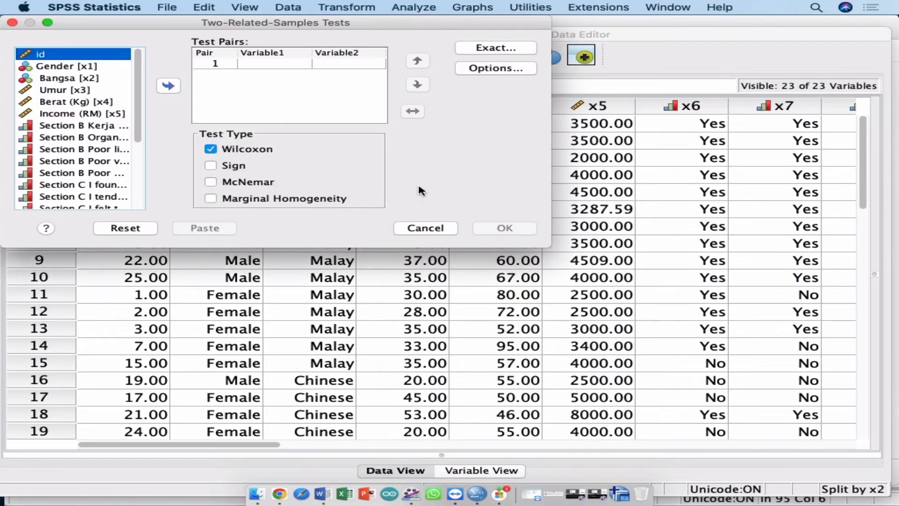
# Pair stress with stress2 for the Wilcoxon test and paste the command into the syntax file
pyautogui.scroll(-5, 104, 152)
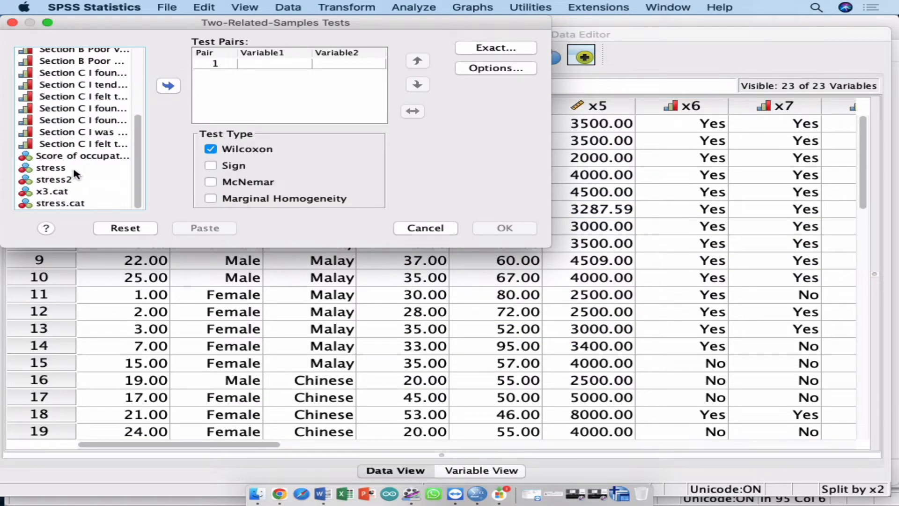
pyautogui.click(74, 169)
pyautogui.click(168, 85)
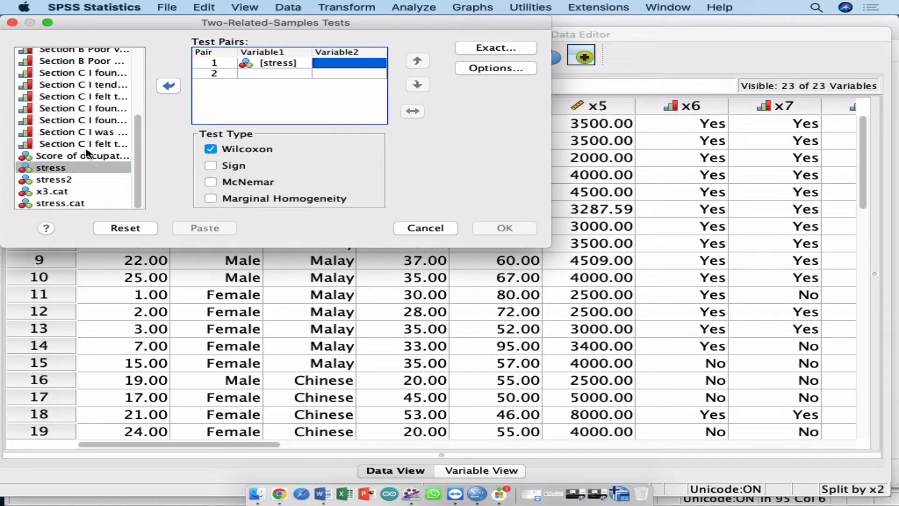
pyautogui.click(67, 180)
pyautogui.click(169, 87)
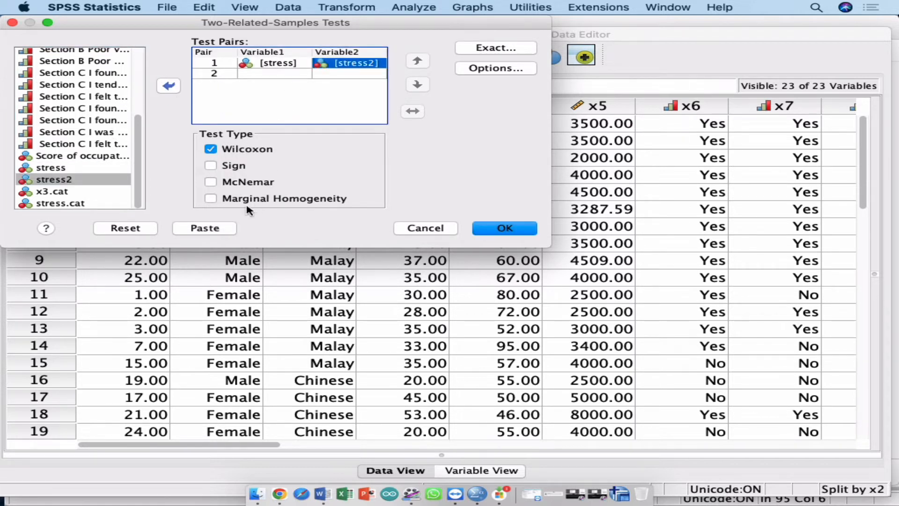
pyautogui.click(206, 228)
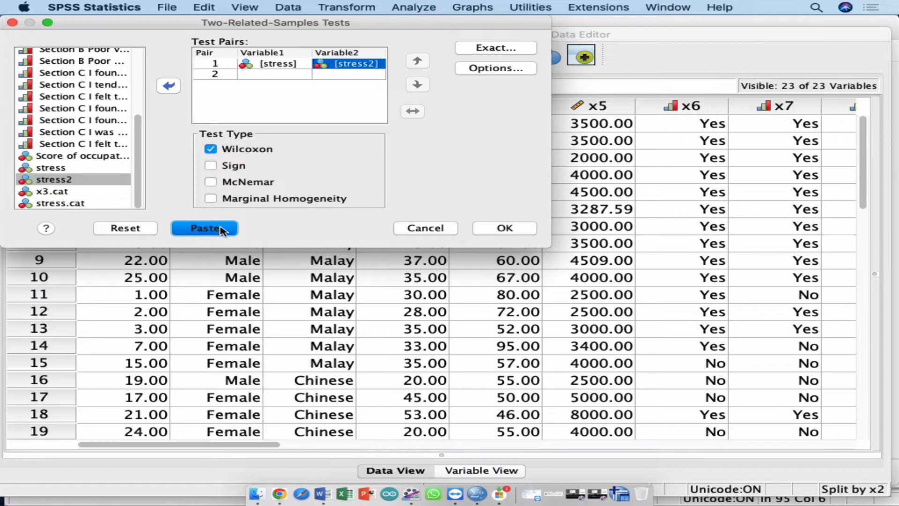
pyautogui.click(220, 229)
# Return to the syntax file, run the Wilcoxon NPAR TESTS command and examine its Ranks and Test Statistics tables by Bangsa
pyautogui.hotkey('ctrl', 'Up')
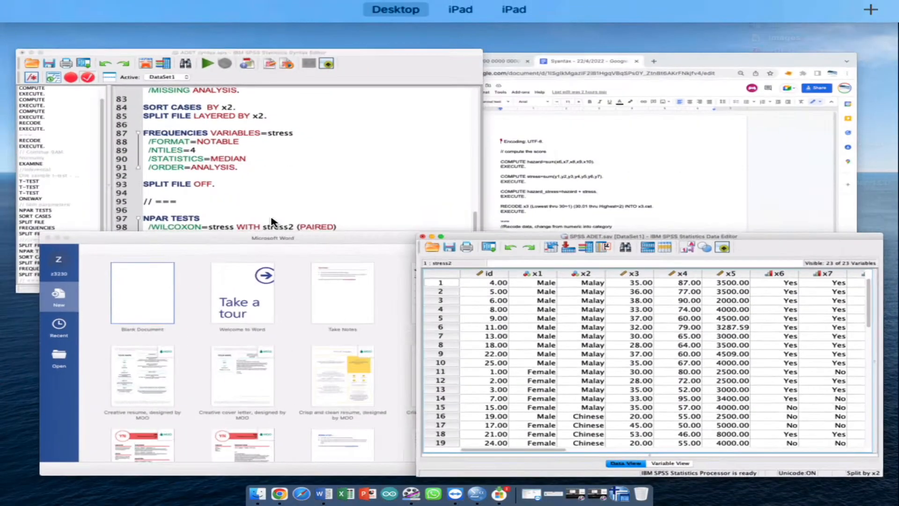
pyautogui.click(312, 216)
pyautogui.moveTo(320, 350); pyautogui.dragTo(445, 409)
pyautogui.press('super+r')
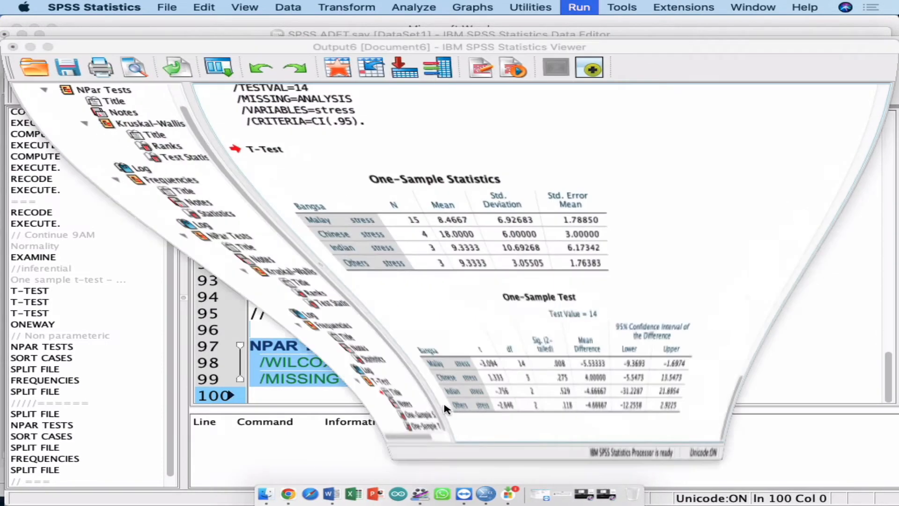
pyautogui.scroll(-4, 432, 338)
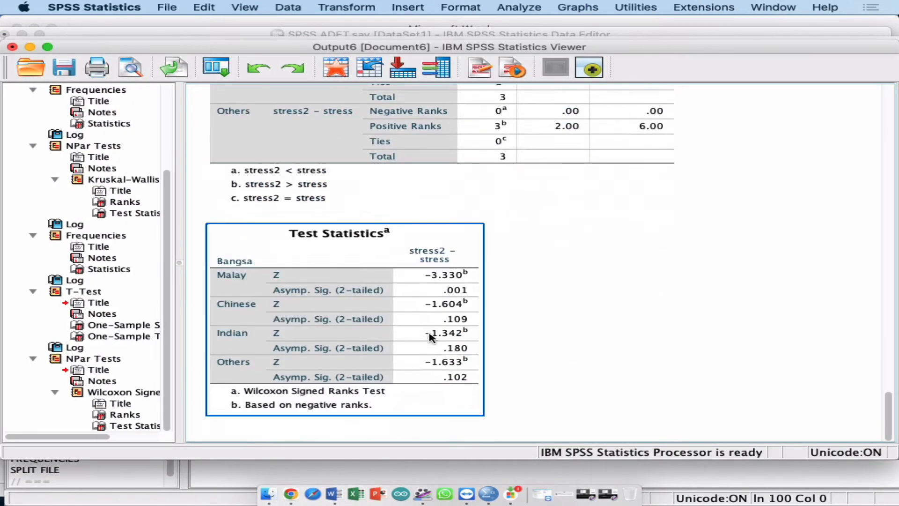
pyautogui.scroll(7, 432, 338)
pyautogui.scroll(1, 432, 338)
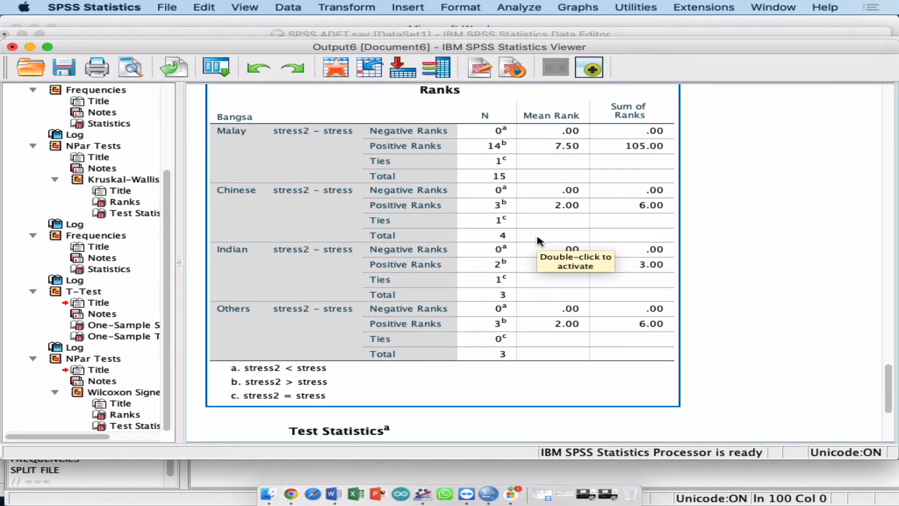
# Run the syntax from the last SPLIT FILE OFF. through the Wilcoxon test and review the unsplit Ranks and Test Statistics tables
pyautogui.hotkey('ctrl', 'Up')
pyautogui.click(221, 261)
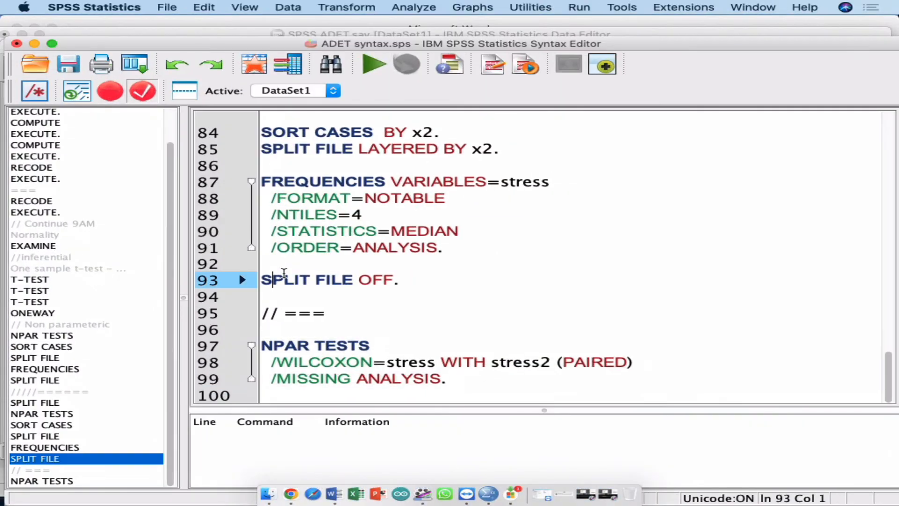
pyautogui.moveTo(264, 280); pyautogui.dragTo(467, 387)
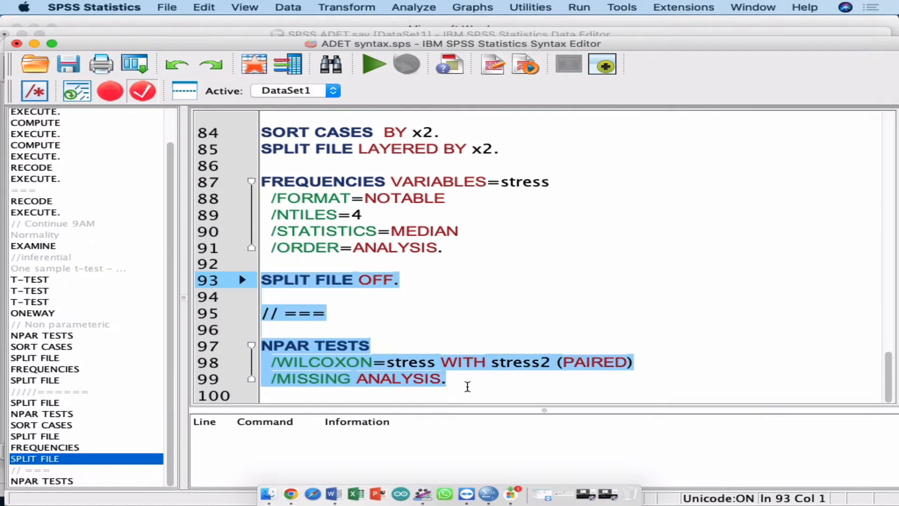
pyautogui.press('super+r')
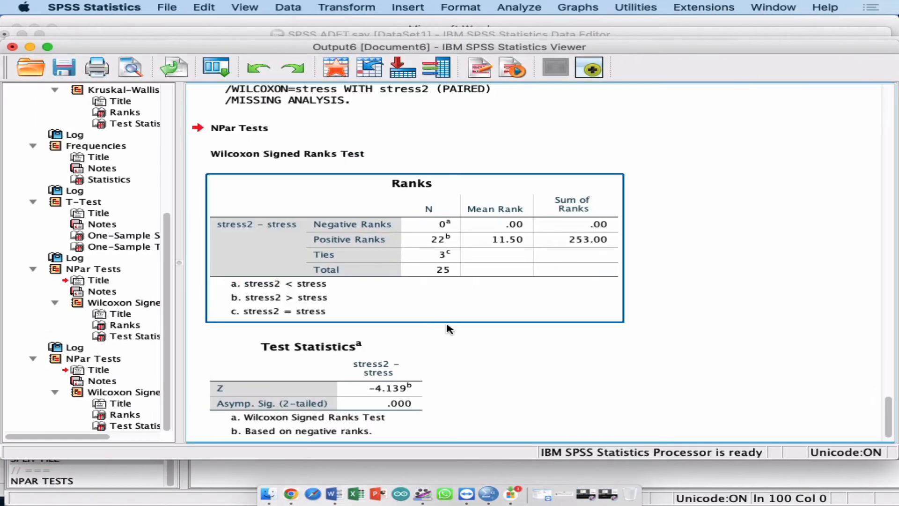
pyautogui.scroll(-4, 456, 376)
pyautogui.scroll(3, 455, 376)
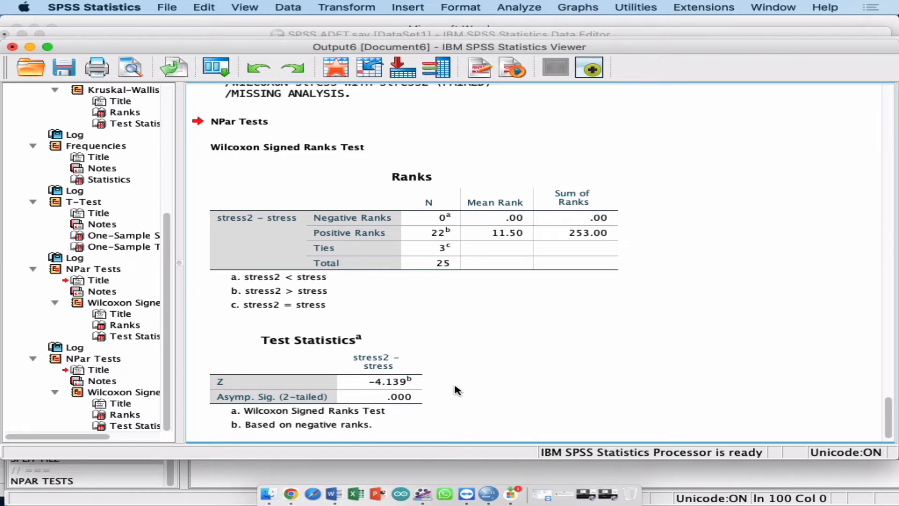
# Return to the syntax file and paste a Frequencies command for stress with median and quartiles below the Wilcoxon test
pyautogui.hotkey('ctrl', 'Up')
pyautogui.click(267, 257)
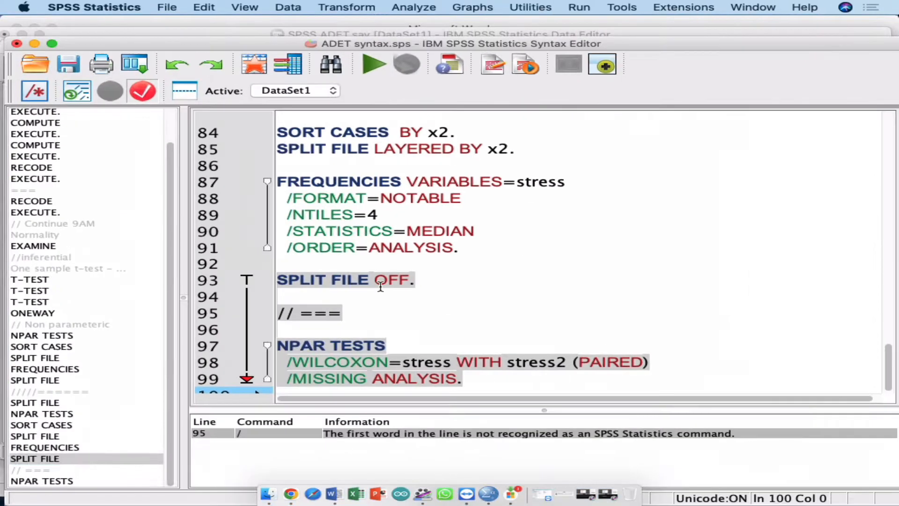
pyautogui.click(427, 8)
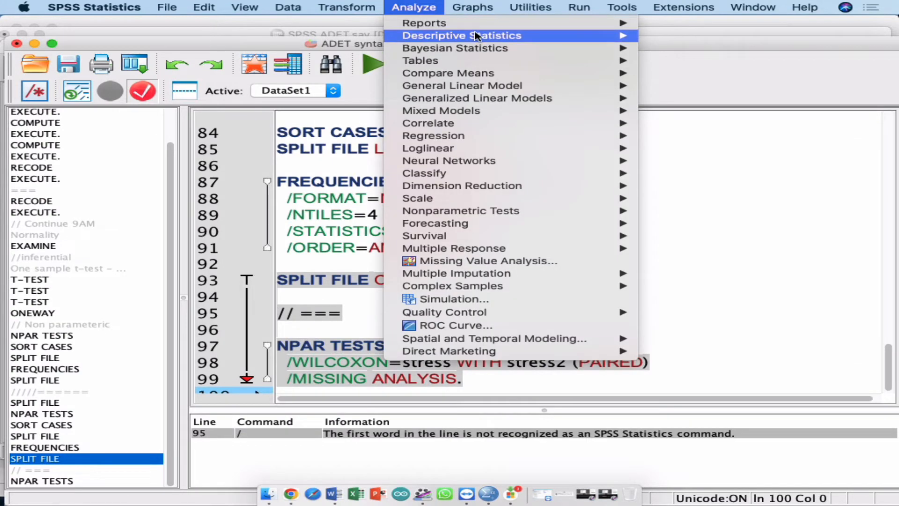
pyautogui.moveTo(625, 36)
pyautogui.click(665, 58)
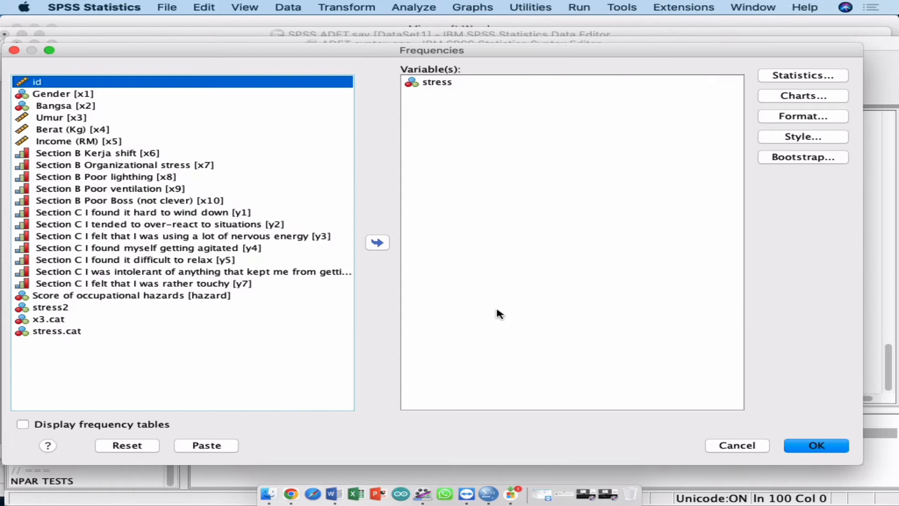
pyautogui.click(193, 446)
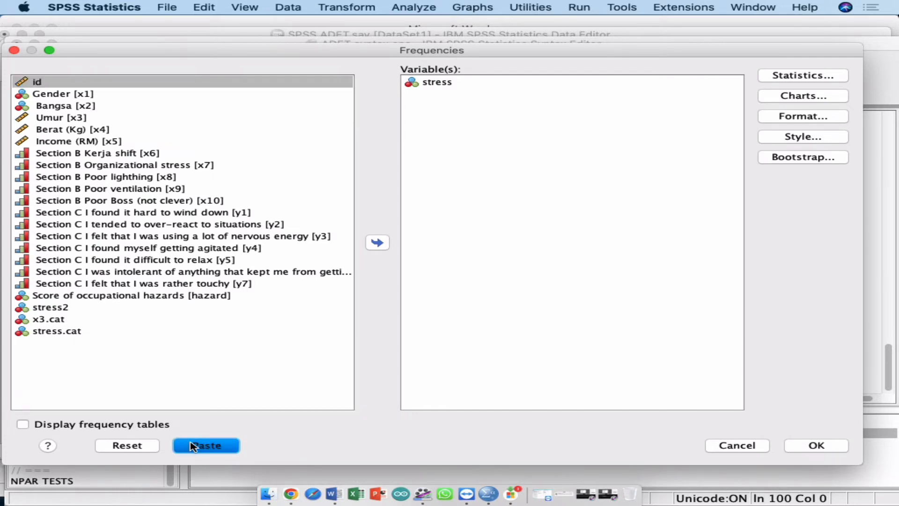
pyautogui.click(235, 446)
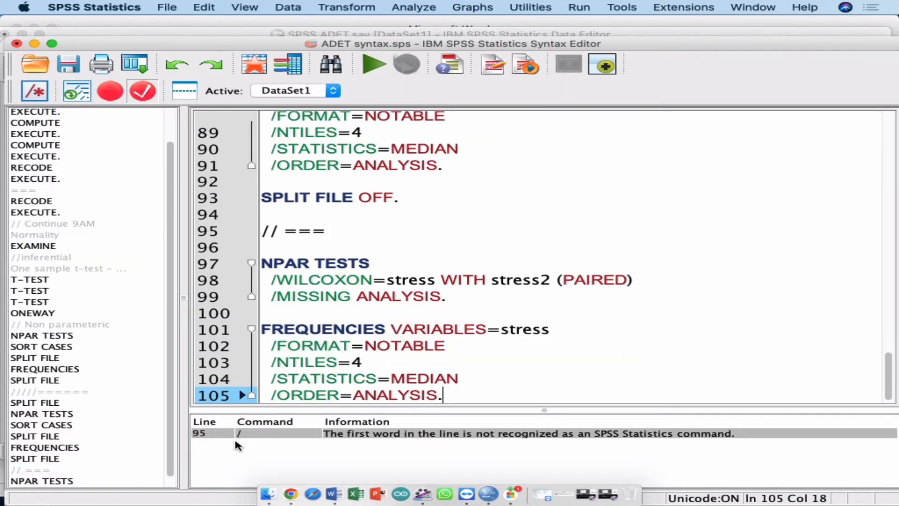
# Run the Wilcoxon NPAR TESTS and stress FREQUENCIES commands together and review the resulting tables in the output
pyautogui.moveTo(385, 362); pyautogui.dragTo(242, 265)
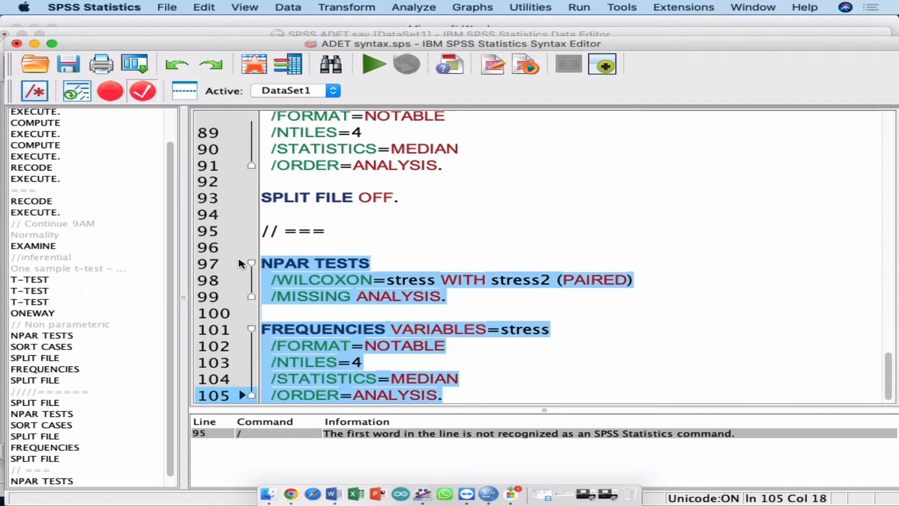
pyautogui.press('super+r')
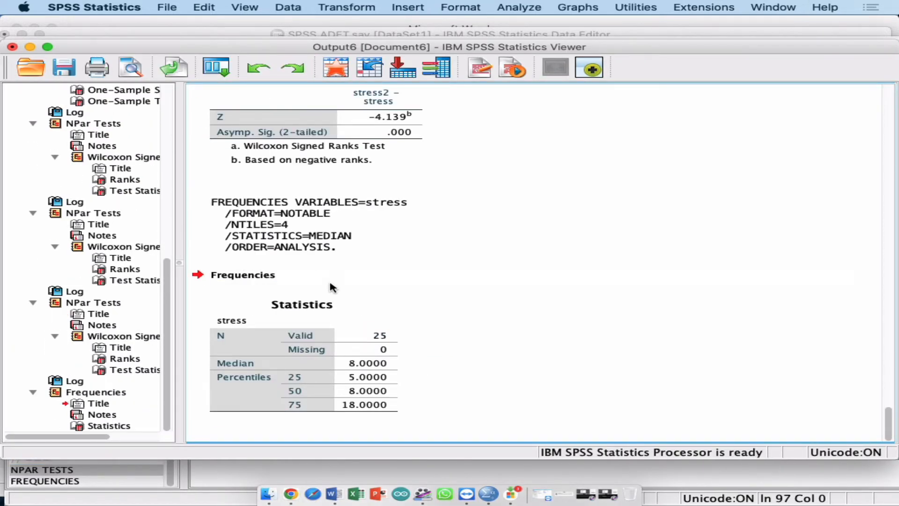
pyautogui.click(334, 309)
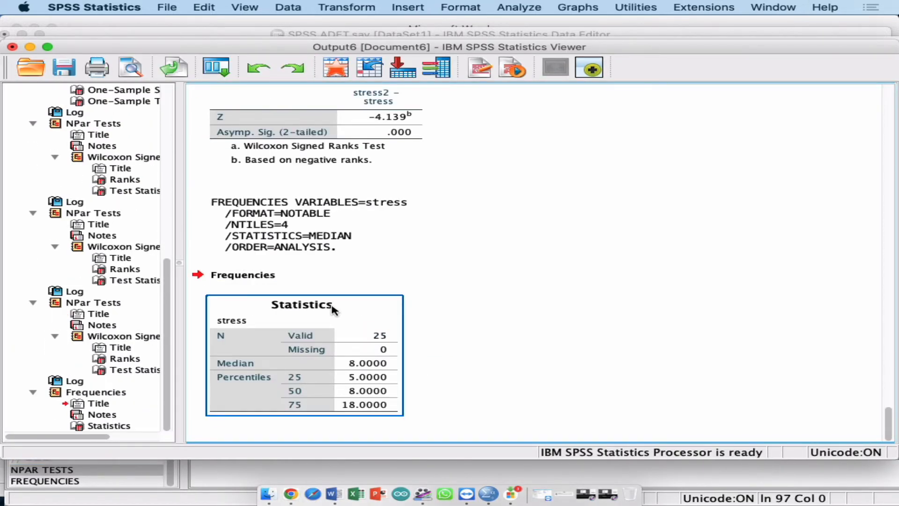
pyautogui.scroll(5, 342, 328)
pyautogui.click(352, 345)
pyautogui.scroll(-4, 352, 345)
pyautogui.click(352, 346)
# Return to the syntax file and add stress2 to the variables of the last FREQUENCIES command
pyautogui.hotkey('ctrl', 'Up')
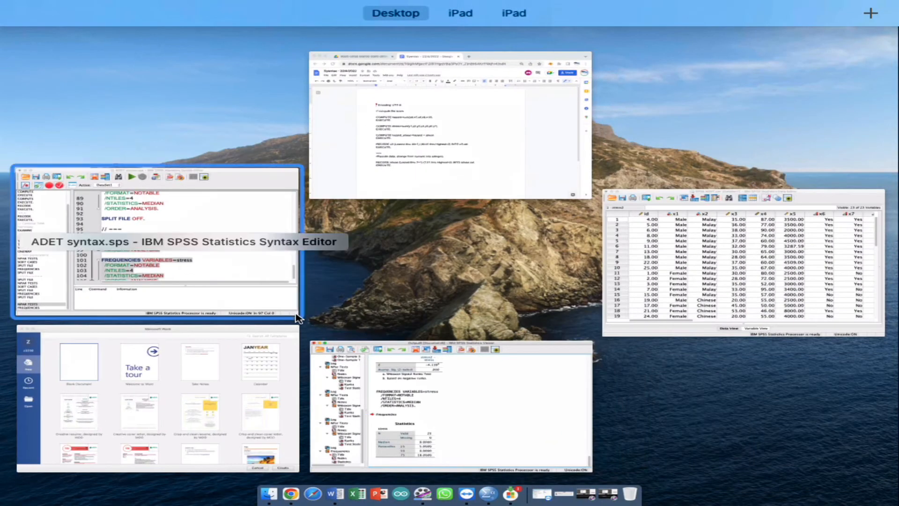
pyautogui.click(156, 239)
pyautogui.click(618, 331)
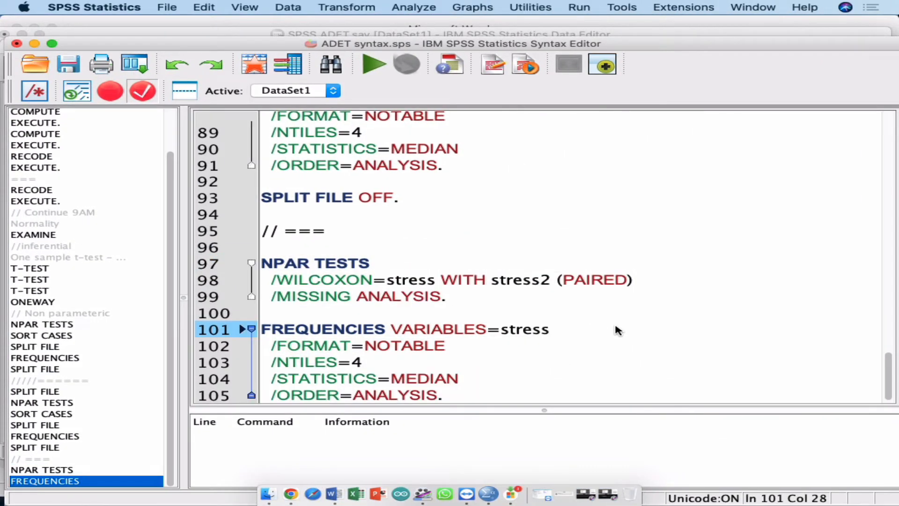
pyautogui.write('stress2')
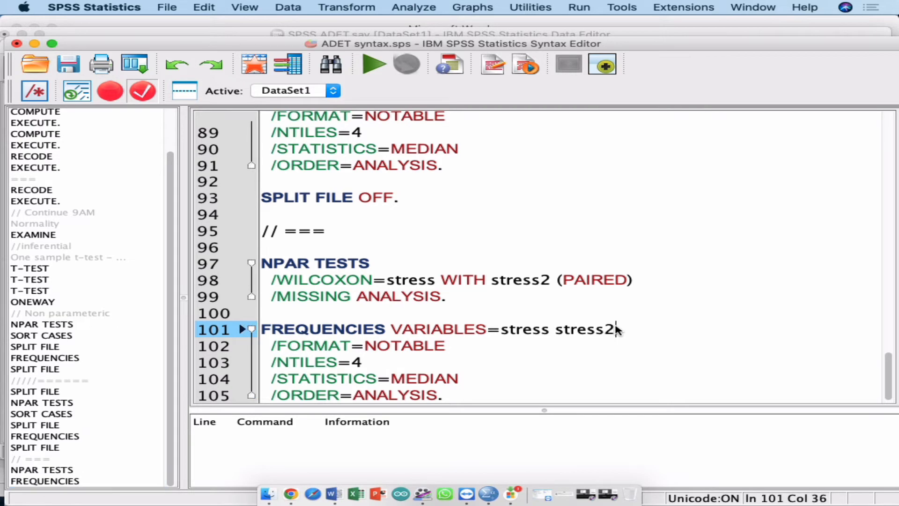
# Run the Wilcoxon and updated FREQUENCIES commands, review the medians and quartiles, and close the output without saving
pyautogui.moveTo(396, 244); pyautogui.dragTo(480, 410)
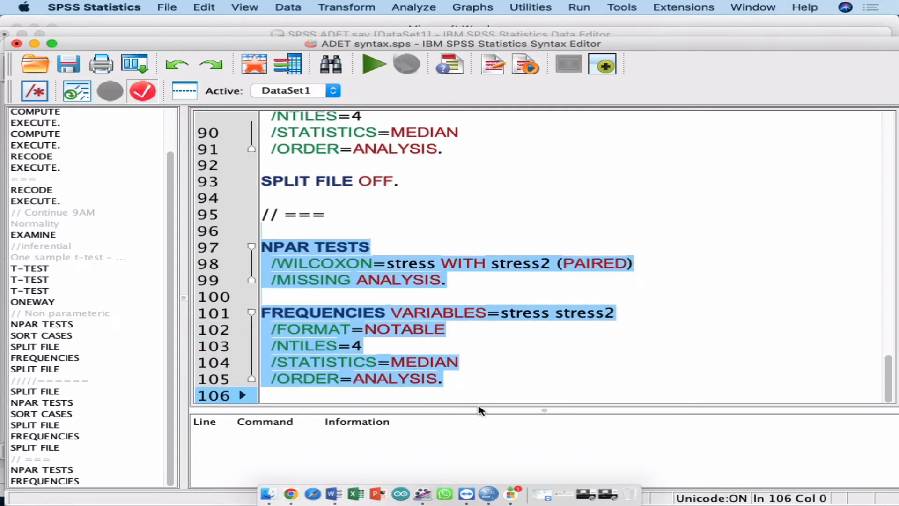
pyautogui.press('super+r')
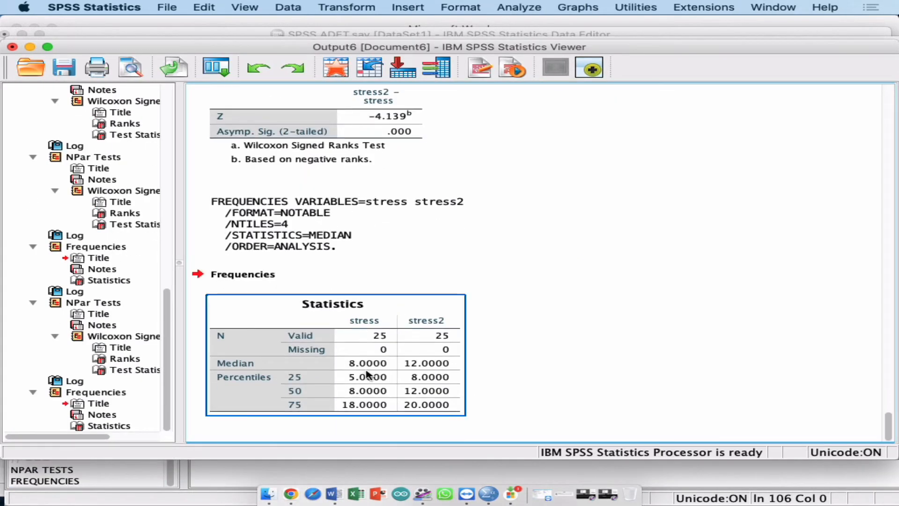
pyautogui.click(494, 380)
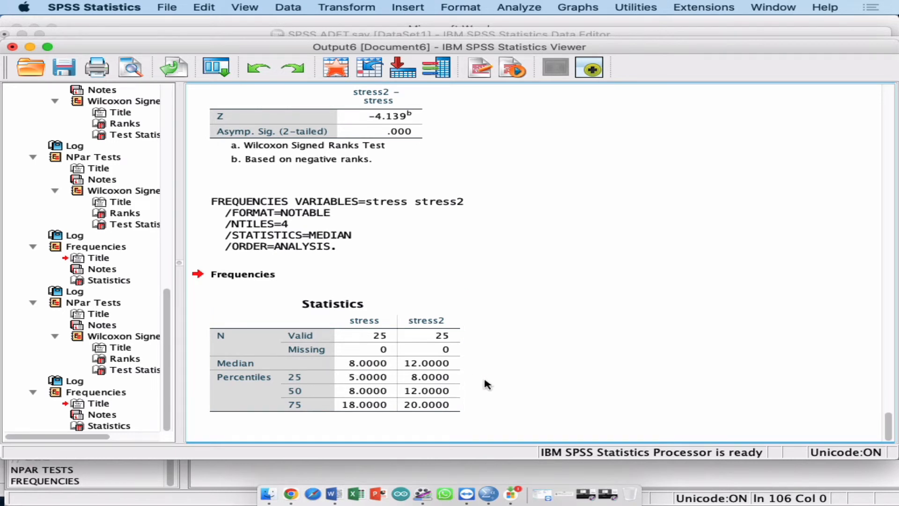
pyautogui.click(451, 385)
pyautogui.click(13, 47)
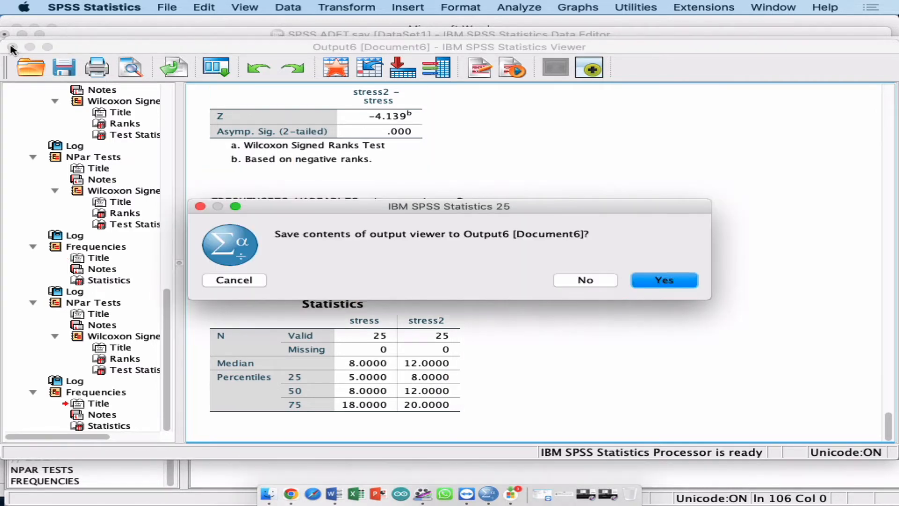
pyautogui.click(585, 280)
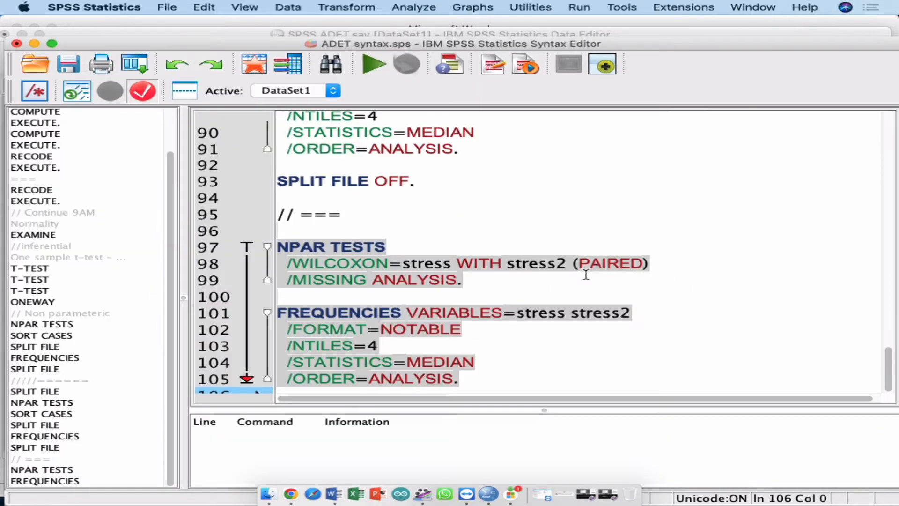
# Add the separator line //=== below the last FREQUENCIES command and save the syntax file
pyautogui.click(541, 284)
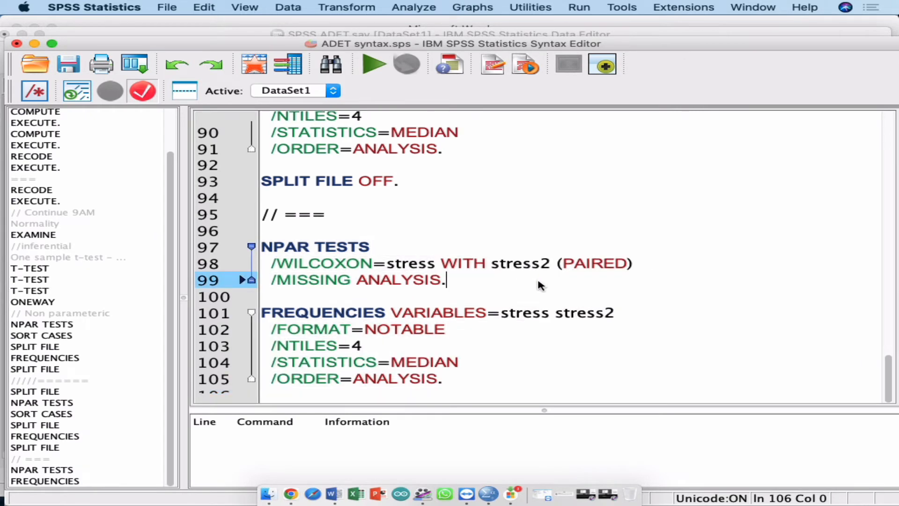
pyautogui.click(506, 296)
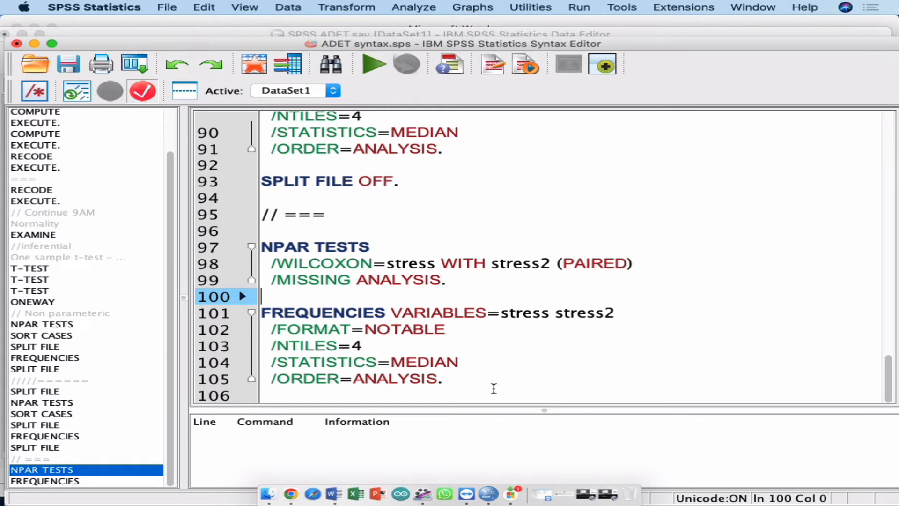
pyautogui.click(494, 389)
pyautogui.press('Return')
pyautogui.write('//')
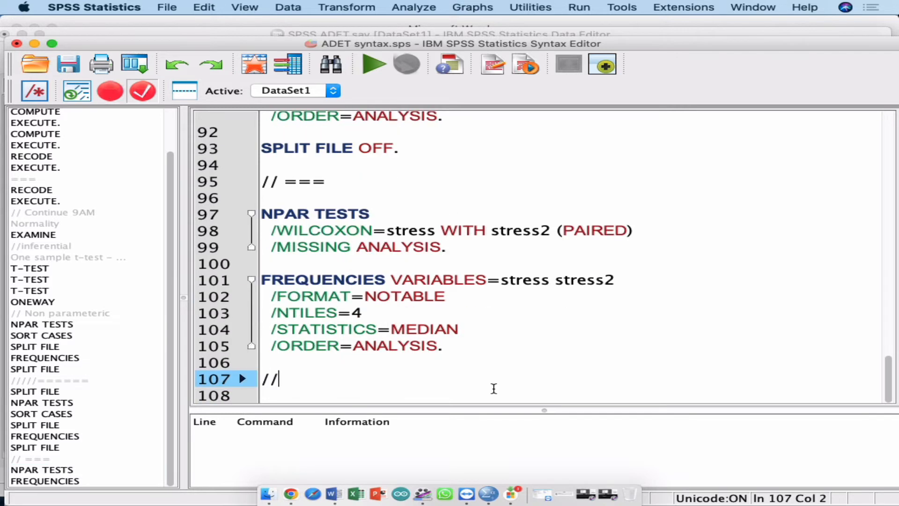
pyautogui.write('===')
pyautogui.press('super+s')
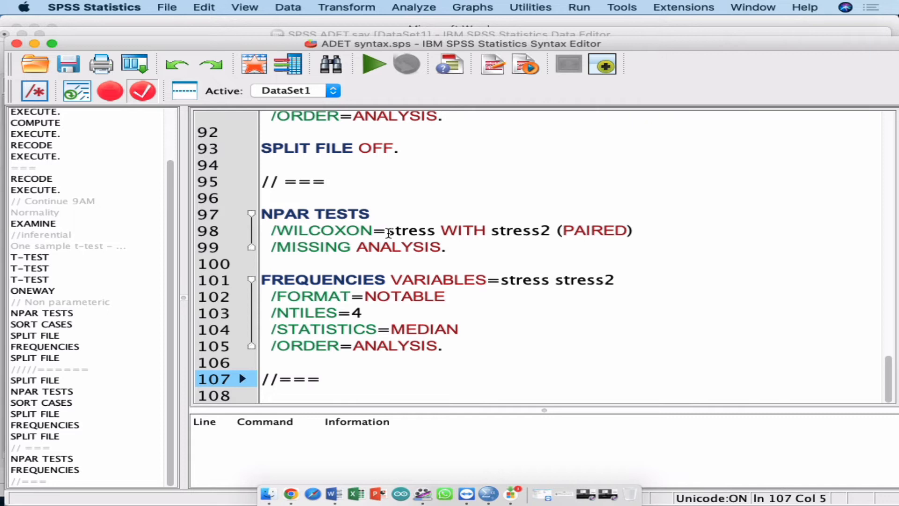
# Review the stress and stress2 pair and Wilcoxon option in the legacy two-related-samples test setup, leaving it without changes
pyautogui.moveTo(448, 249); pyautogui.dragTo(335, 231)
pyautogui.click(470, 254)
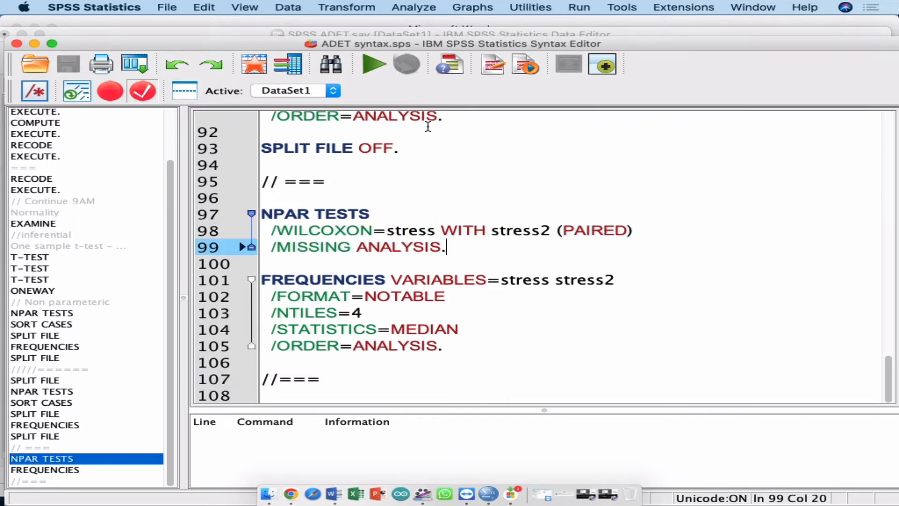
pyautogui.click(414, 7)
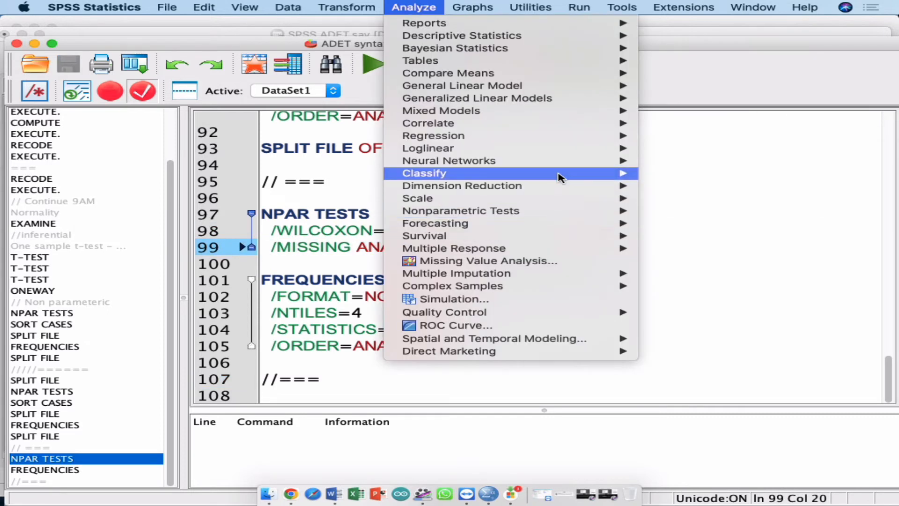
pyautogui.moveTo(598, 210)
pyautogui.moveTo(698, 253)
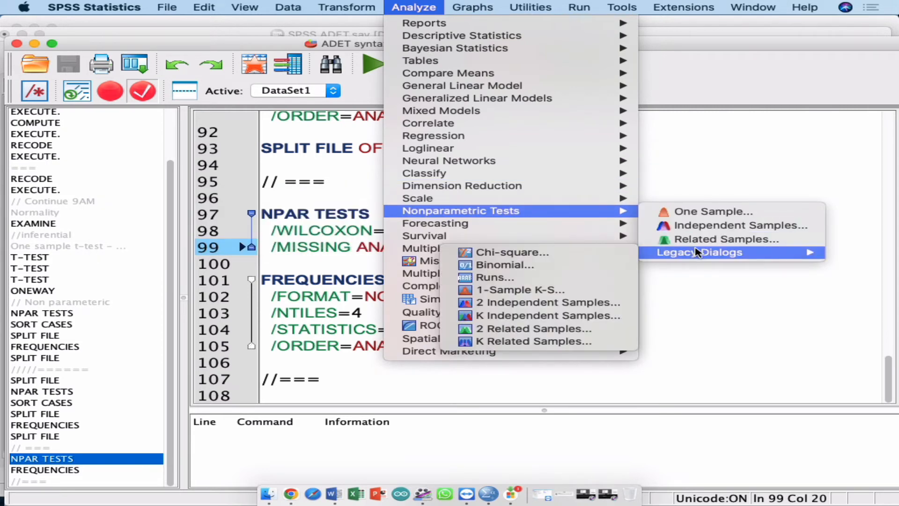
pyautogui.click(529, 330)
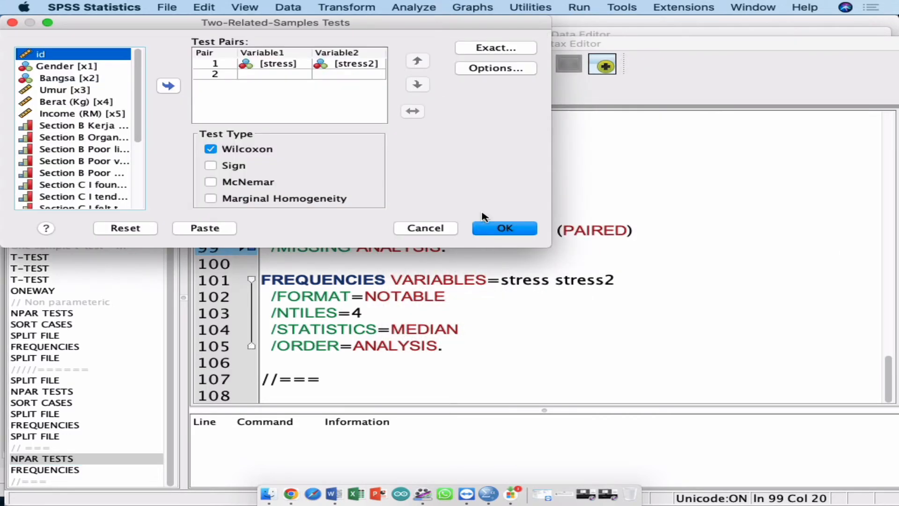
pyautogui.click(292, 65)
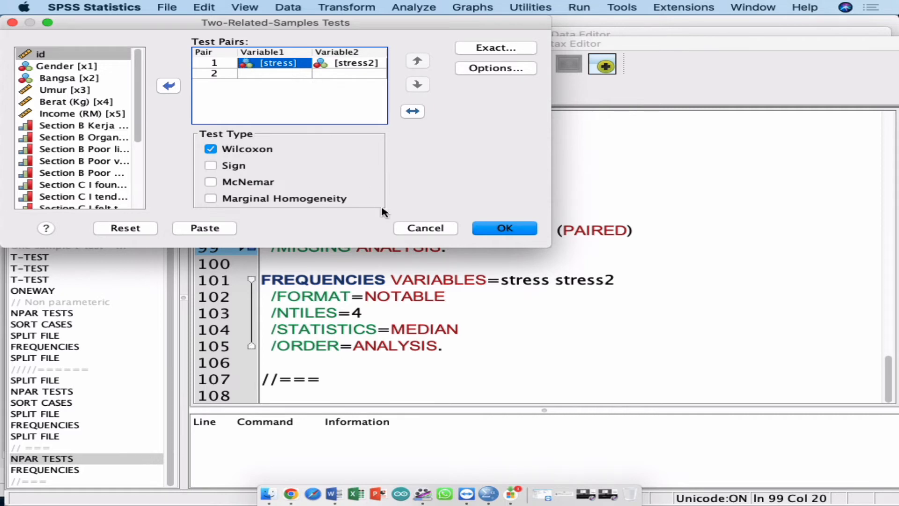
pyautogui.click(407, 229)
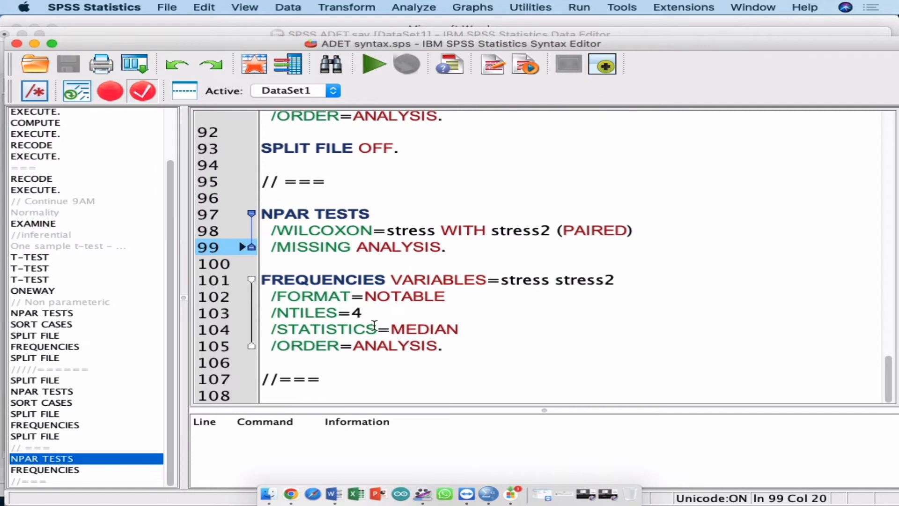
# Run only the Wilcoxon NPAR TESTS command and examine its Ranks and Test Statistics tables with their footnotes
pyautogui.moveTo(447, 248); pyautogui.dragTo(243, 213)
pyautogui.click(368, 67)
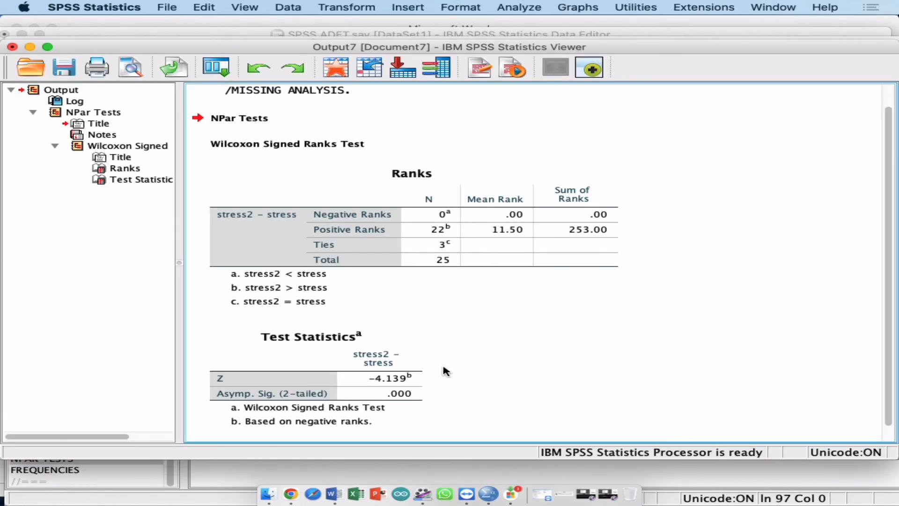
pyautogui.click(486, 259)
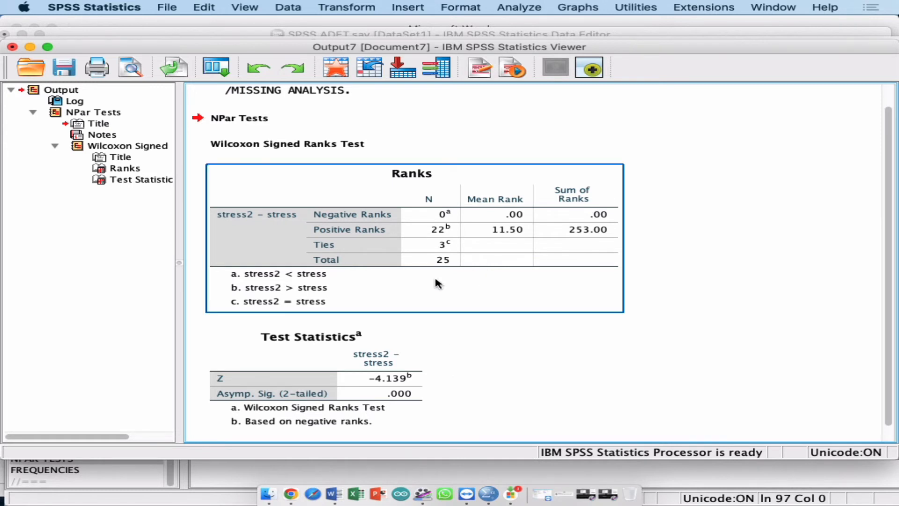
pyautogui.click(356, 333)
pyautogui.click(322, 305)
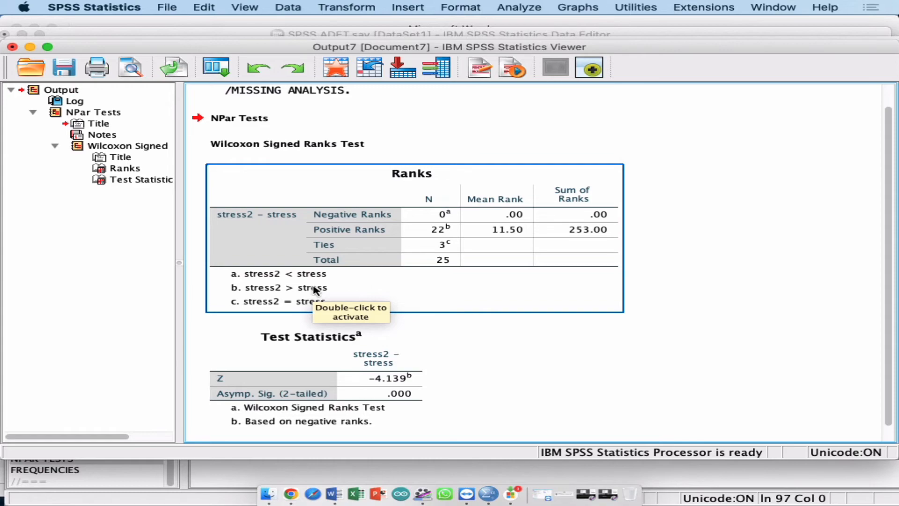
# From the syntax file, set up Frequencies for stress and stress2 with median and quartiles and paste the command
pyautogui.hotkey('ctrl', 'Up')
pyautogui.click(241, 246)
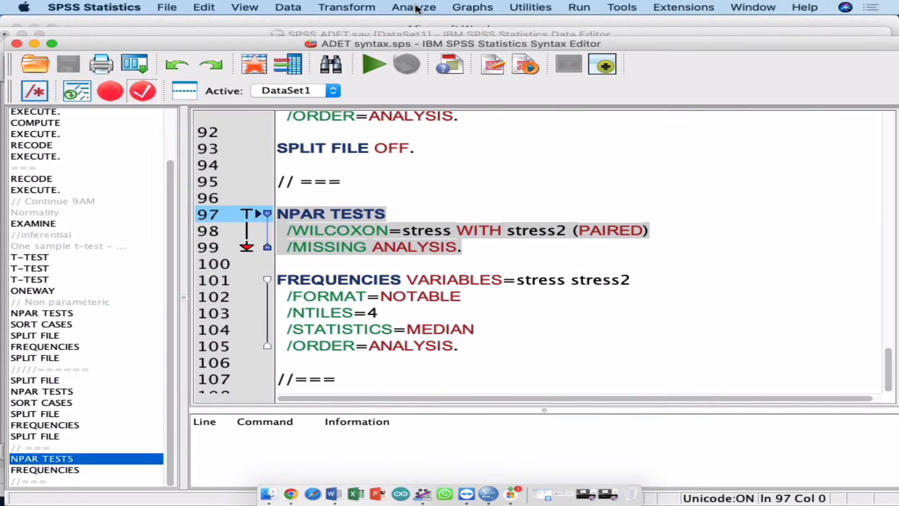
pyautogui.click(414, 7)
pyautogui.moveTo(440, 37)
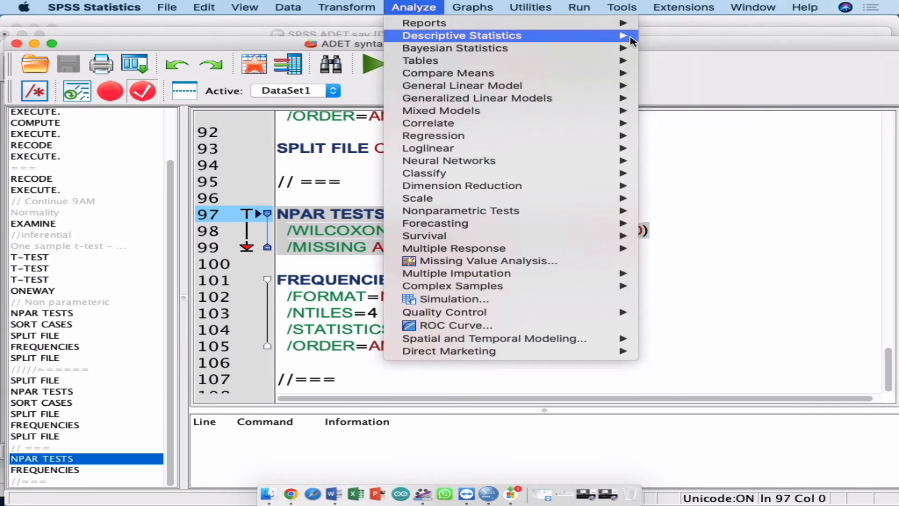
pyautogui.click(663, 39)
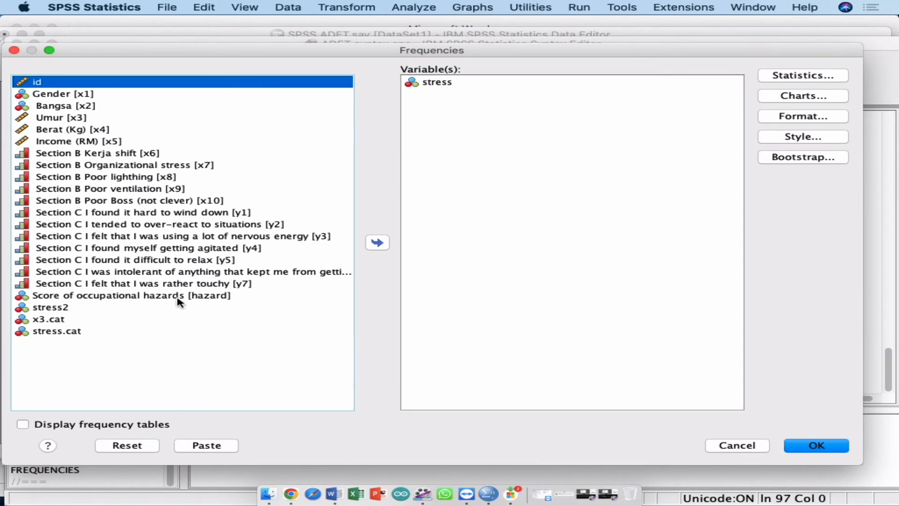
pyautogui.click(114, 307)
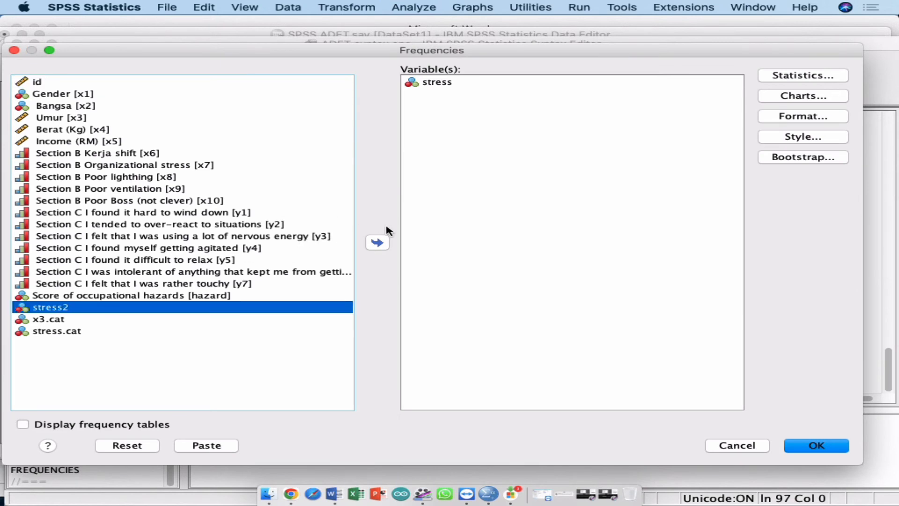
pyautogui.click(377, 244)
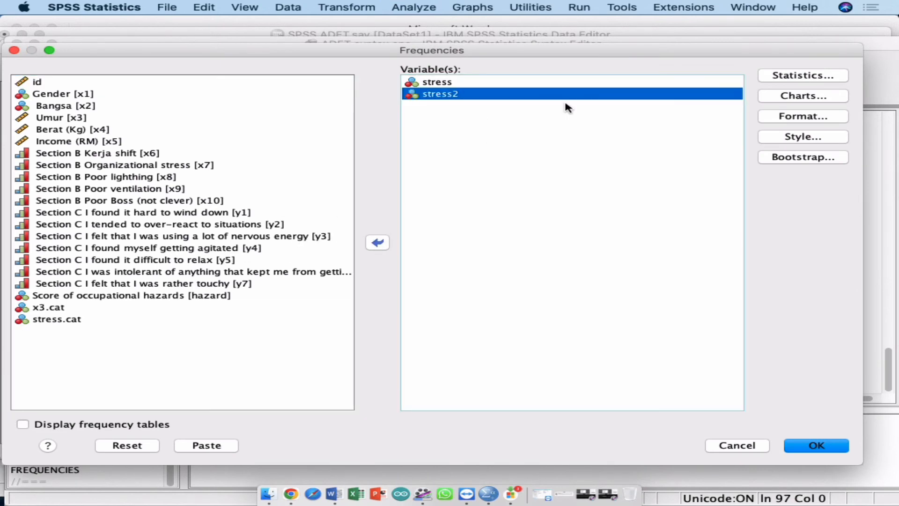
pyautogui.click(790, 77)
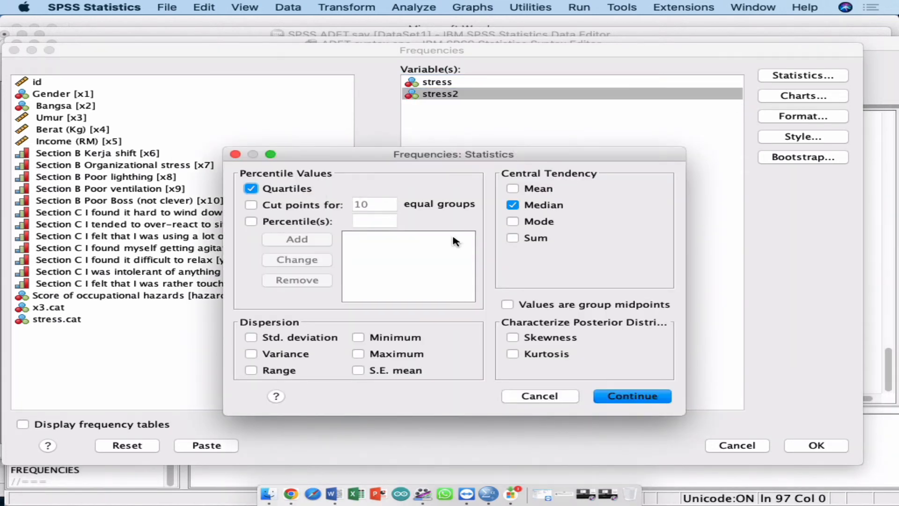
pyautogui.click(632, 396)
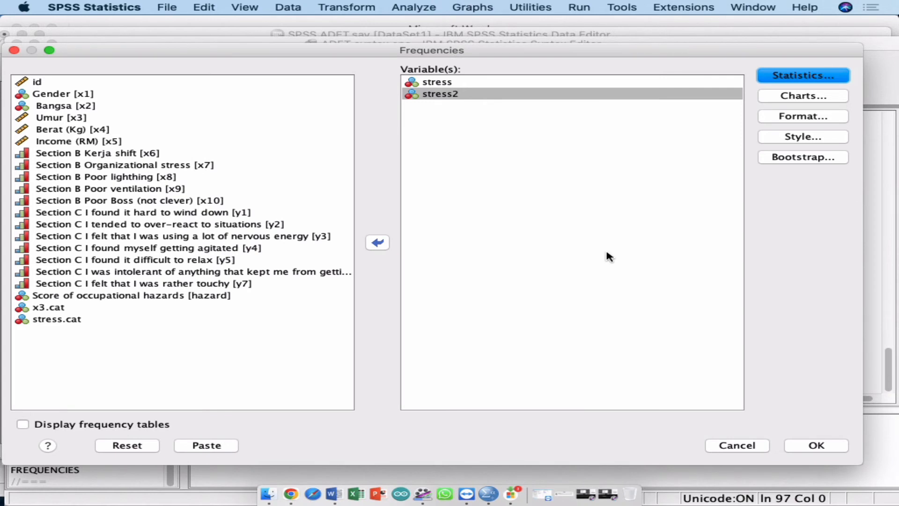
pyautogui.click(206, 447)
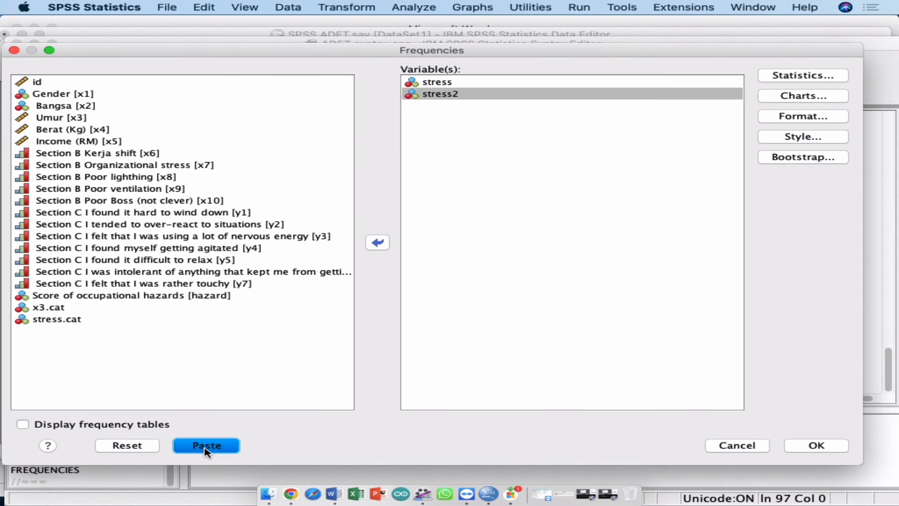
# Return to the syntax file and delete the duplicate FREQUENCIES command below the //=== separator
pyautogui.hotkey('ctrl', 'Up')
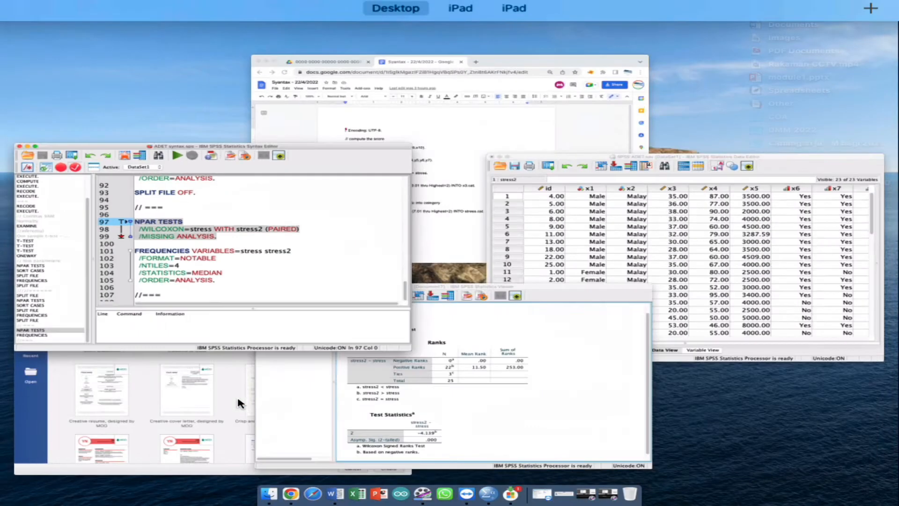
pyautogui.click(239, 279)
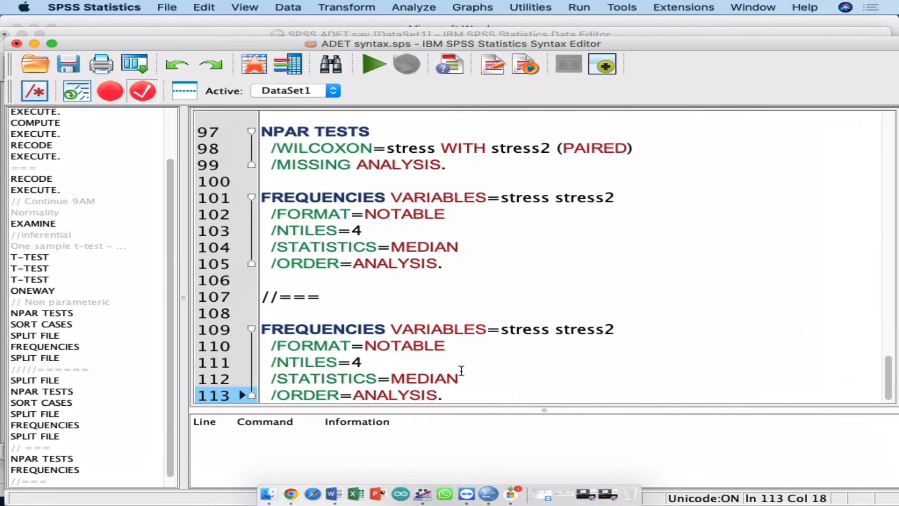
pyautogui.moveTo(443, 395); pyautogui.dragTo(261, 330)
pyautogui.press('BackSpace')
pyautogui.press('BackSpace')
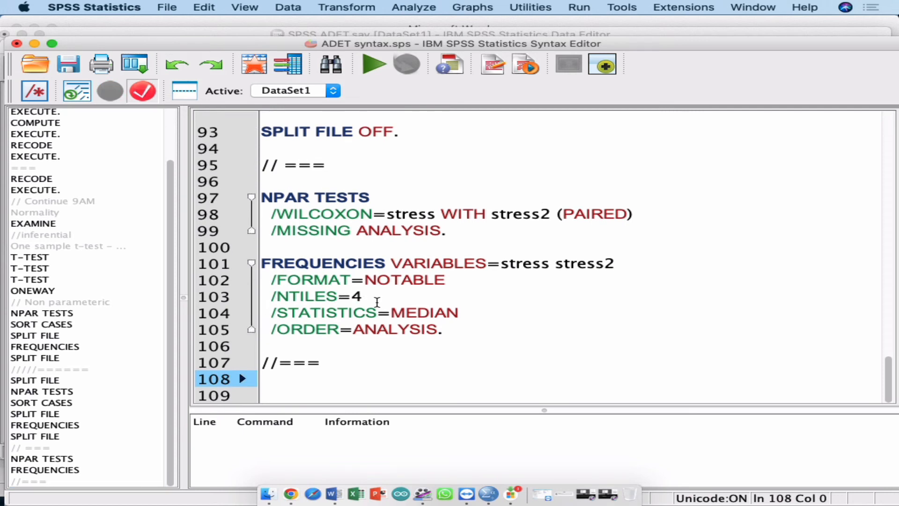
# Run only the FREQUENCIES command for stress and stress2 and examine the medians and quartiles in its Statistics table
pyautogui.moveTo(447, 330); pyautogui.dragTo(262, 264)
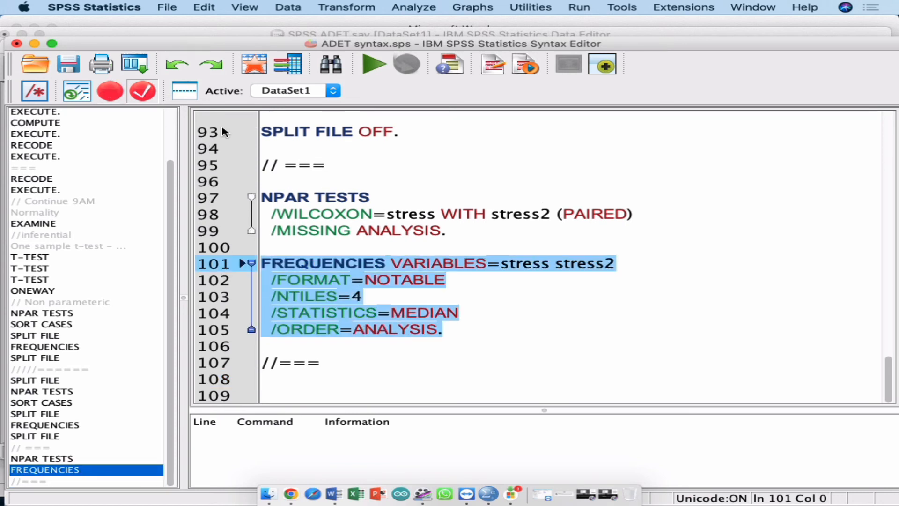
pyautogui.click(374, 67)
pyautogui.scroll(-3, 358, 336)
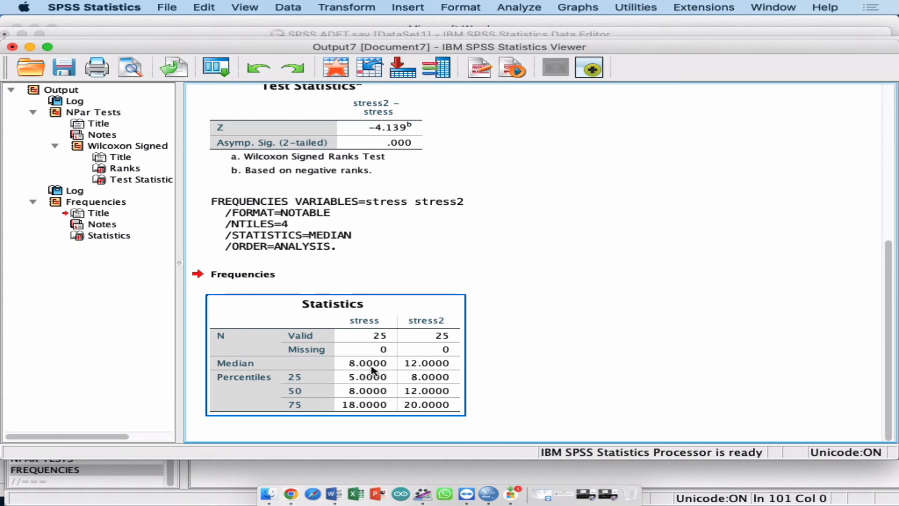
# In the SPSS ADET.sav data, inspect the x6 and x7 columns and the stress, stress2, x3.cat and stress.cat values
pyautogui.hotkey('ctrl', 'Up')
pyautogui.click(743, 273)
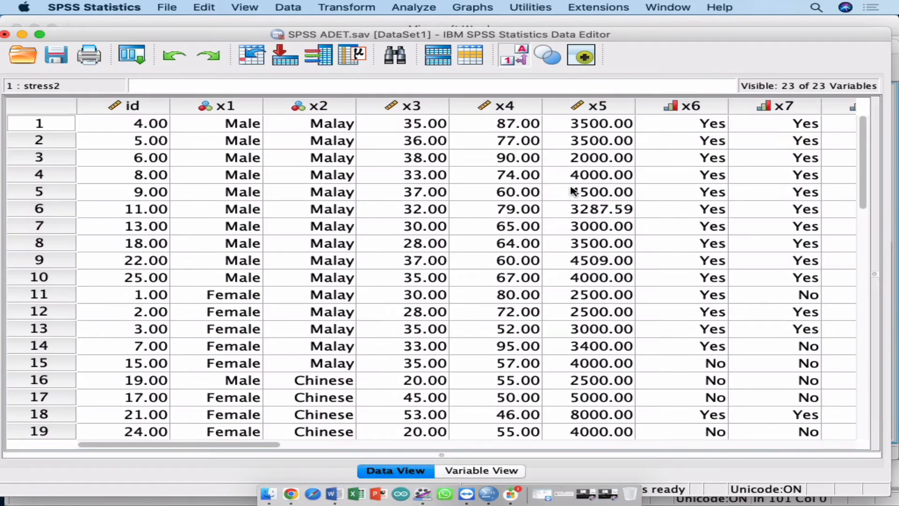
pyautogui.click(687, 104)
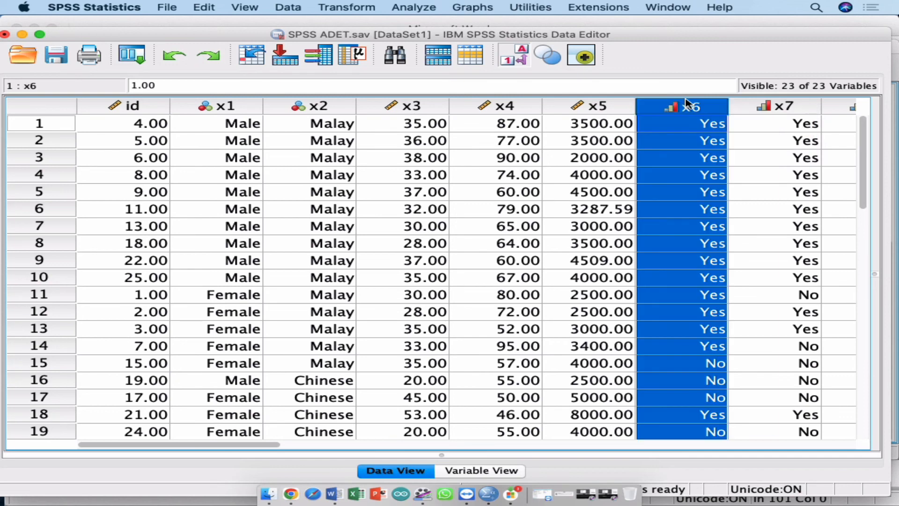
pyautogui.click(763, 106)
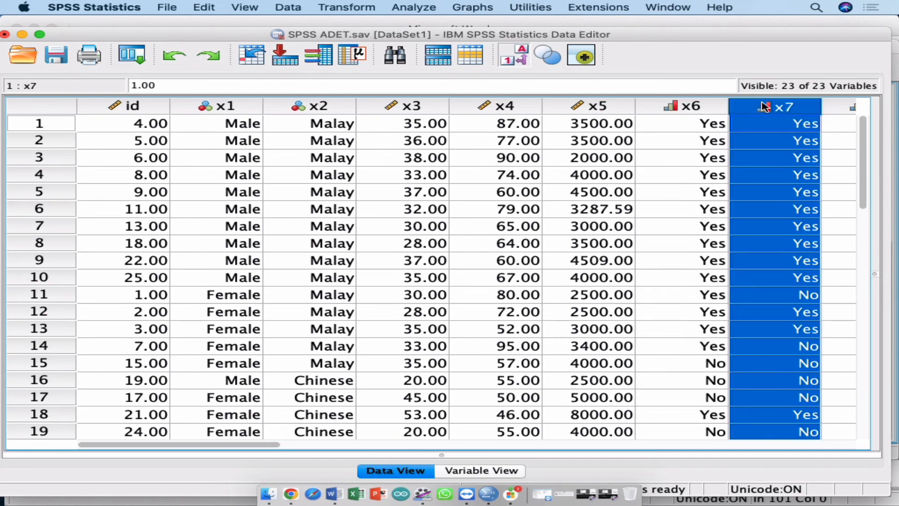
pyautogui.click(674, 107)
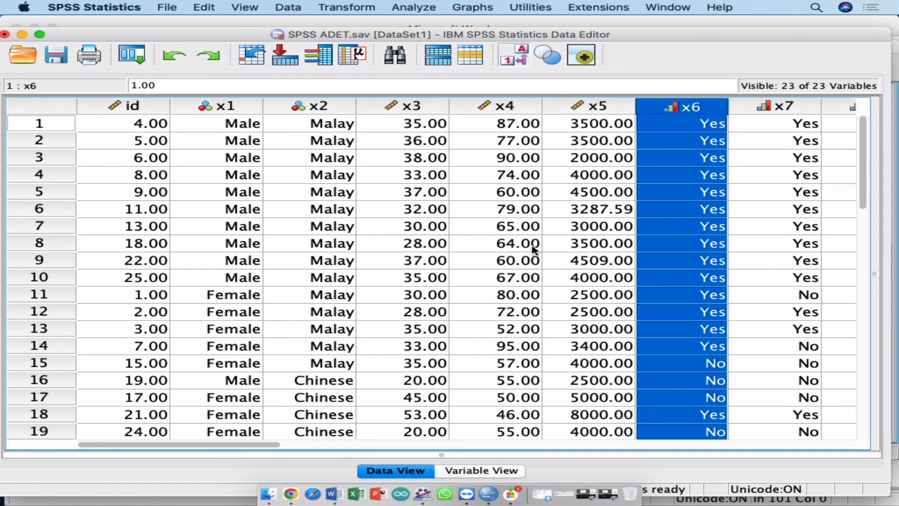
pyautogui.hscroll(15, 533, 249)
pyautogui.scroll(-2, 533, 249)
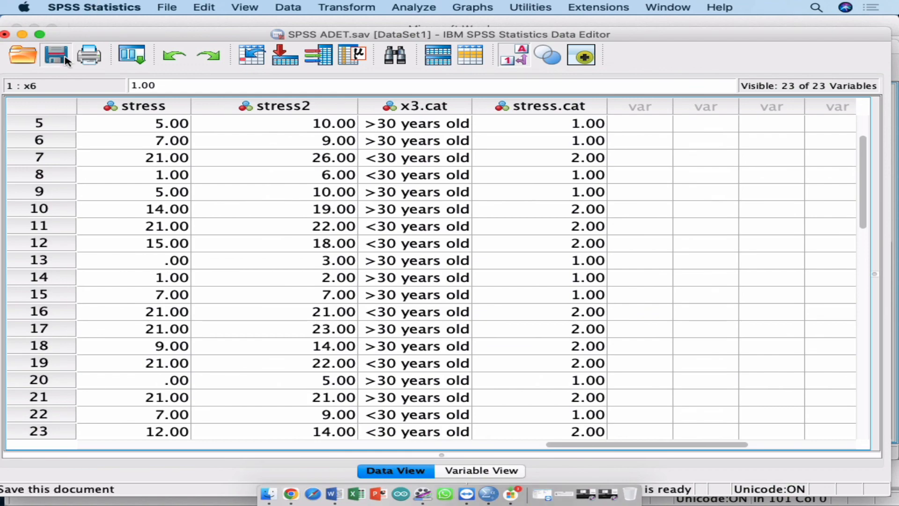
# Return to the syntax file and extend the last separator comment to read "//=== Correlation"
pyautogui.hotkey('ctrl', 'Up')
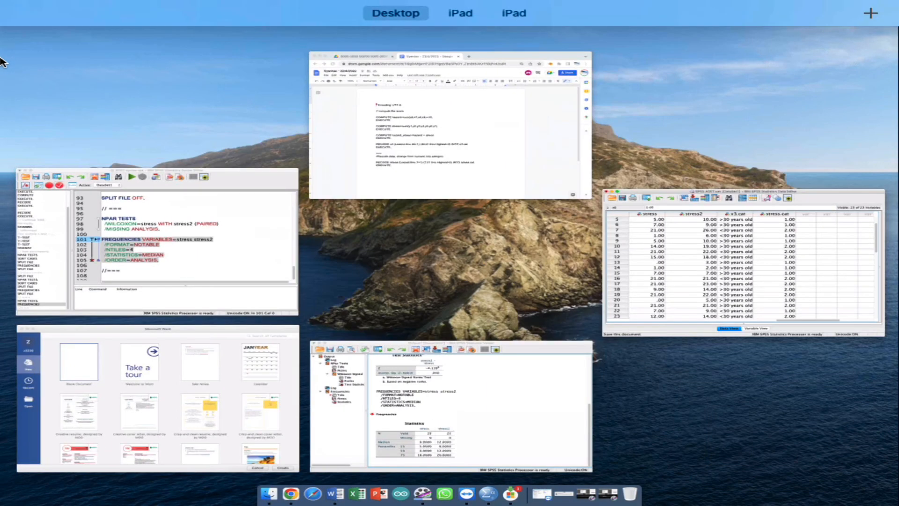
pyautogui.click(159, 265)
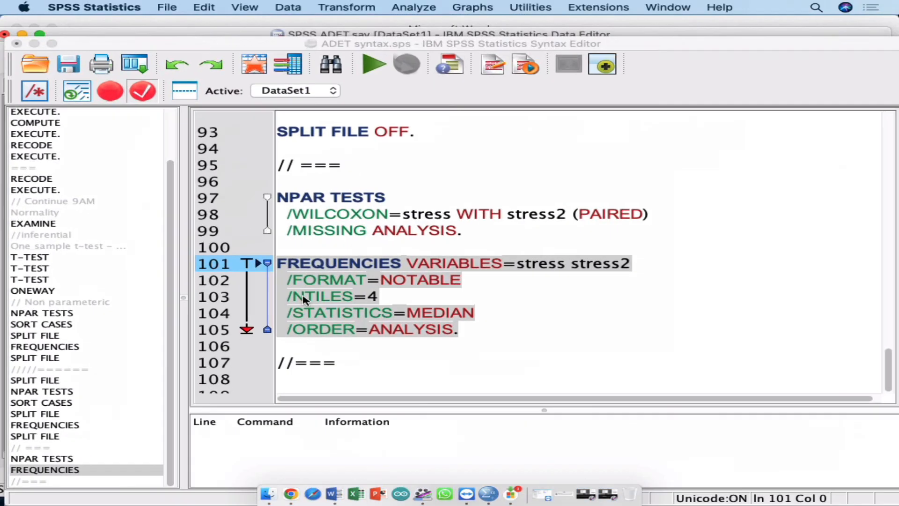
pyautogui.click(386, 370)
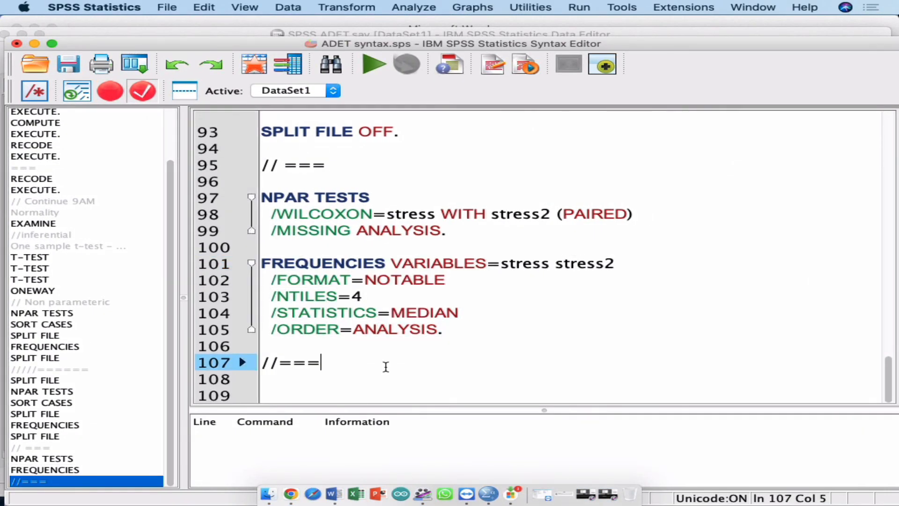
pyautogui.write('Corr')
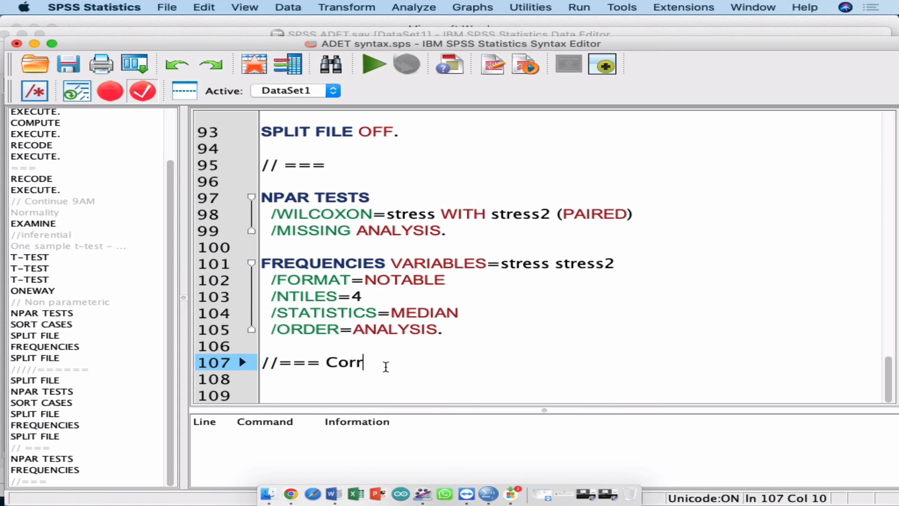
pyautogui.write('eltion')
pyautogui.press('BackSpace')
pyautogui.press('BackSpace')
pyautogui.press('BackSpace')
pyautogui.press('BackSpace')
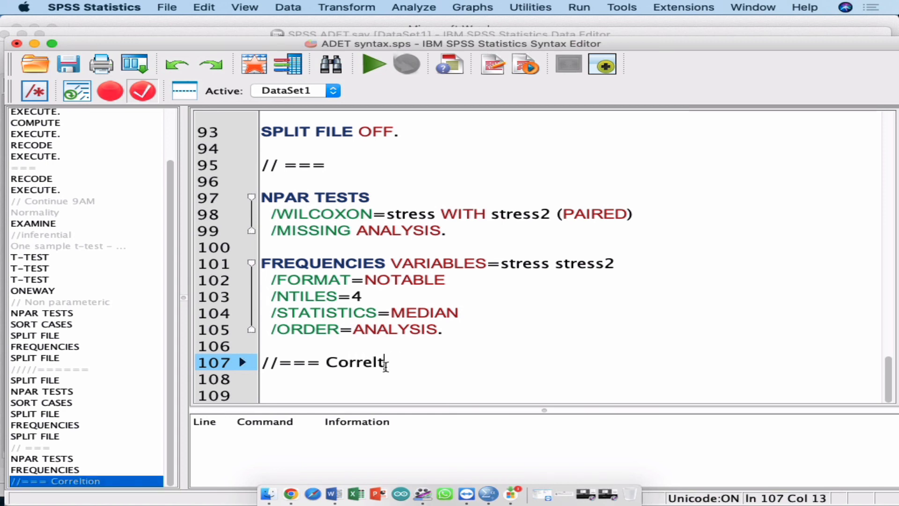
pyautogui.write('atio')
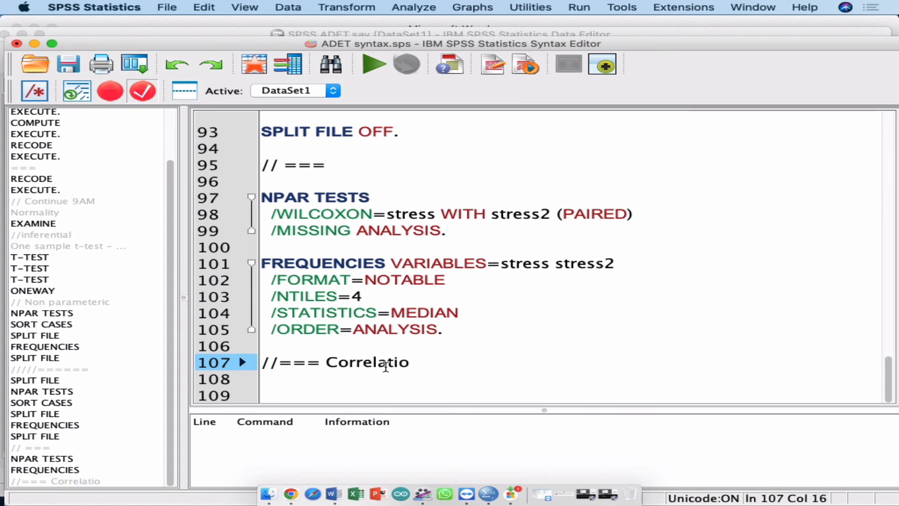
pyautogui.write('n')
# Save the ADET syntax file with the new Correlation heading
pyautogui.hotkey('ctrl', 'Up')
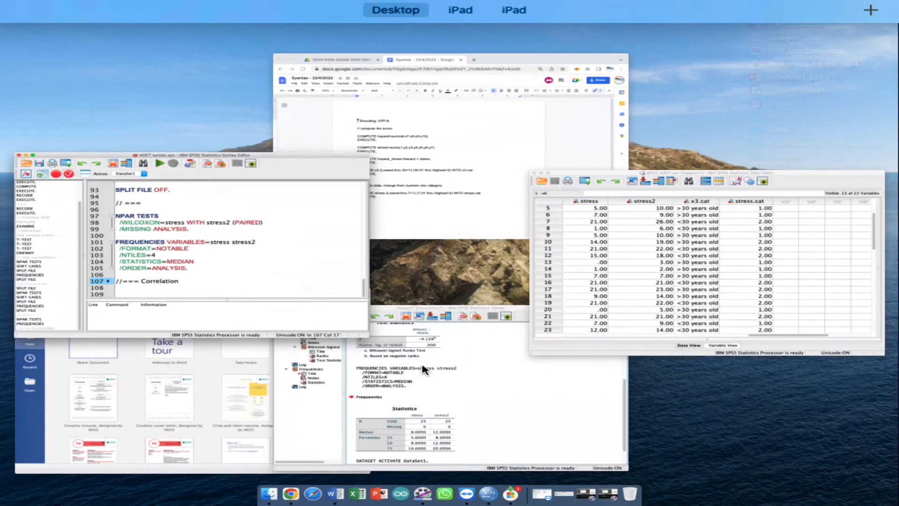
pyautogui.click(671, 393)
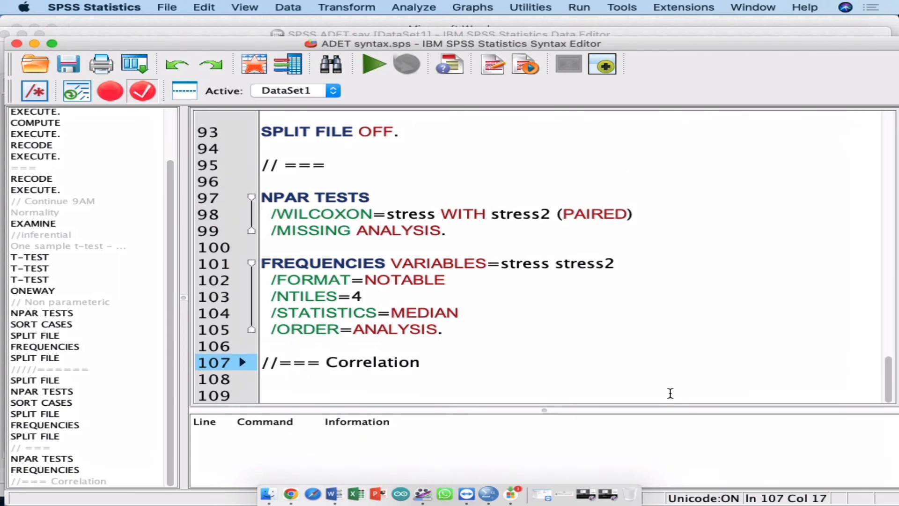
pyautogui.press('super+s')
pyautogui.click(716, 26)
pyautogui.click(680, 24)
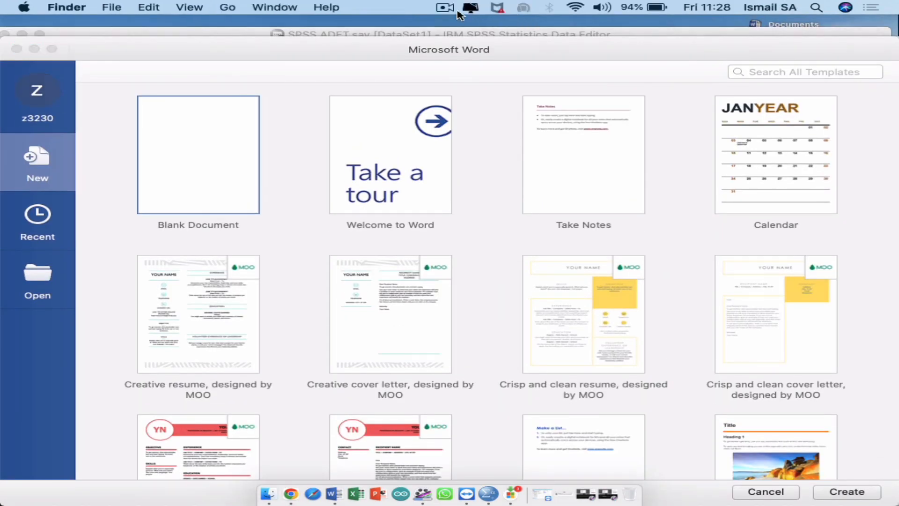